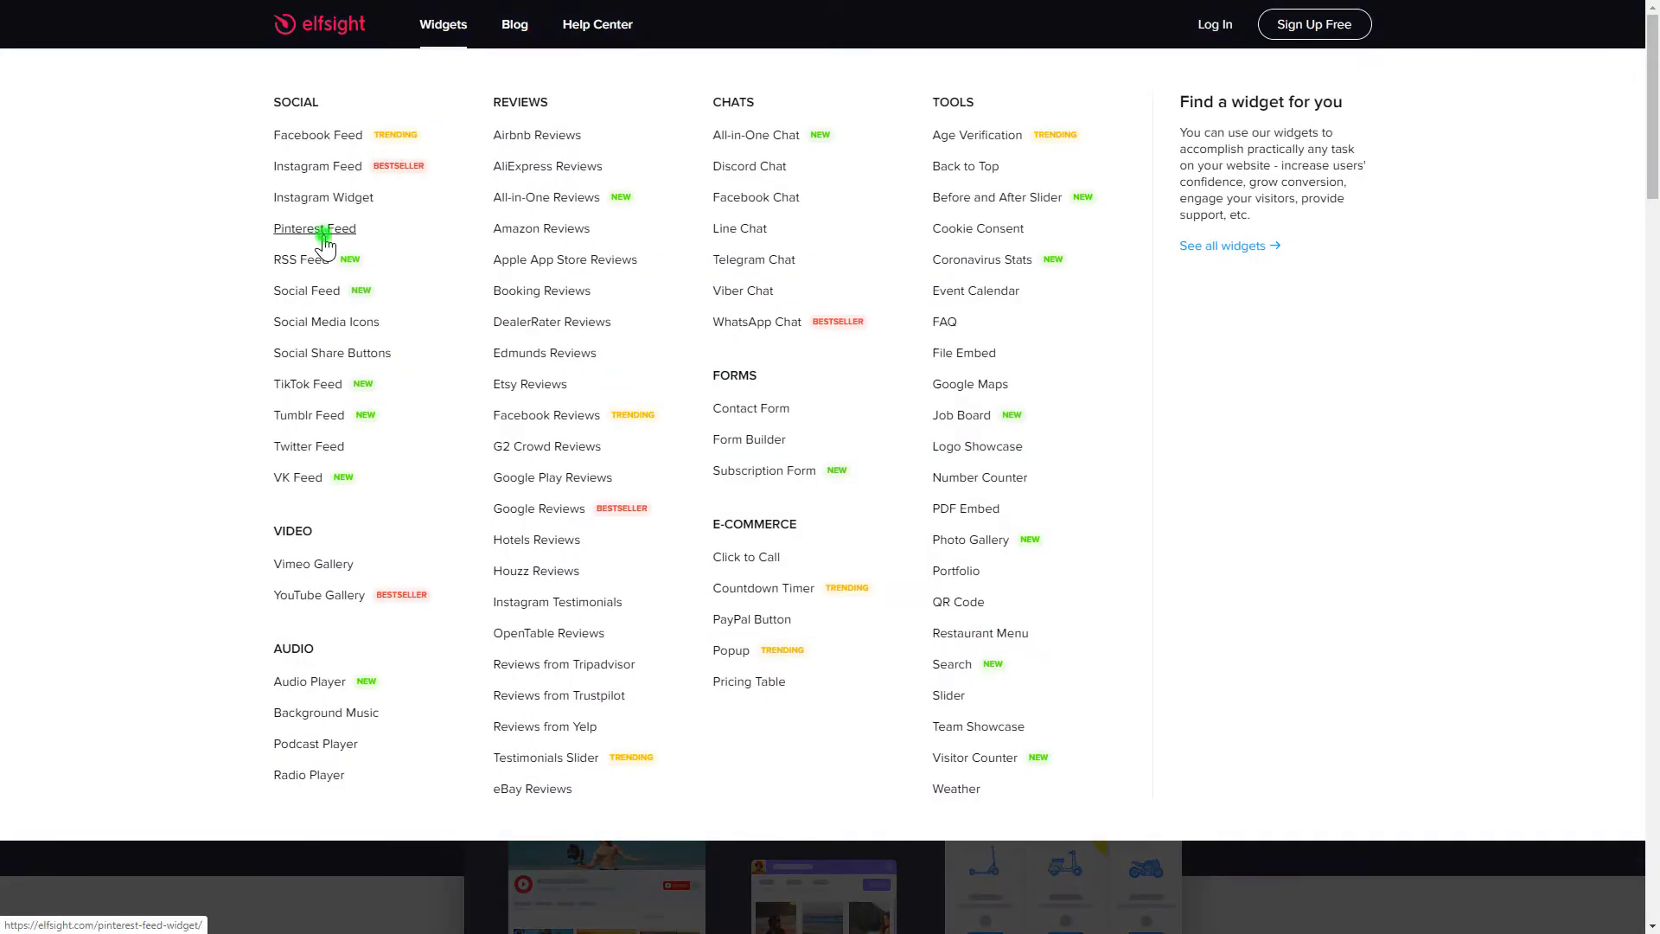
Step: Begin creating a new Pinterest Feed widget in Elfsight
left_click(323, 239)
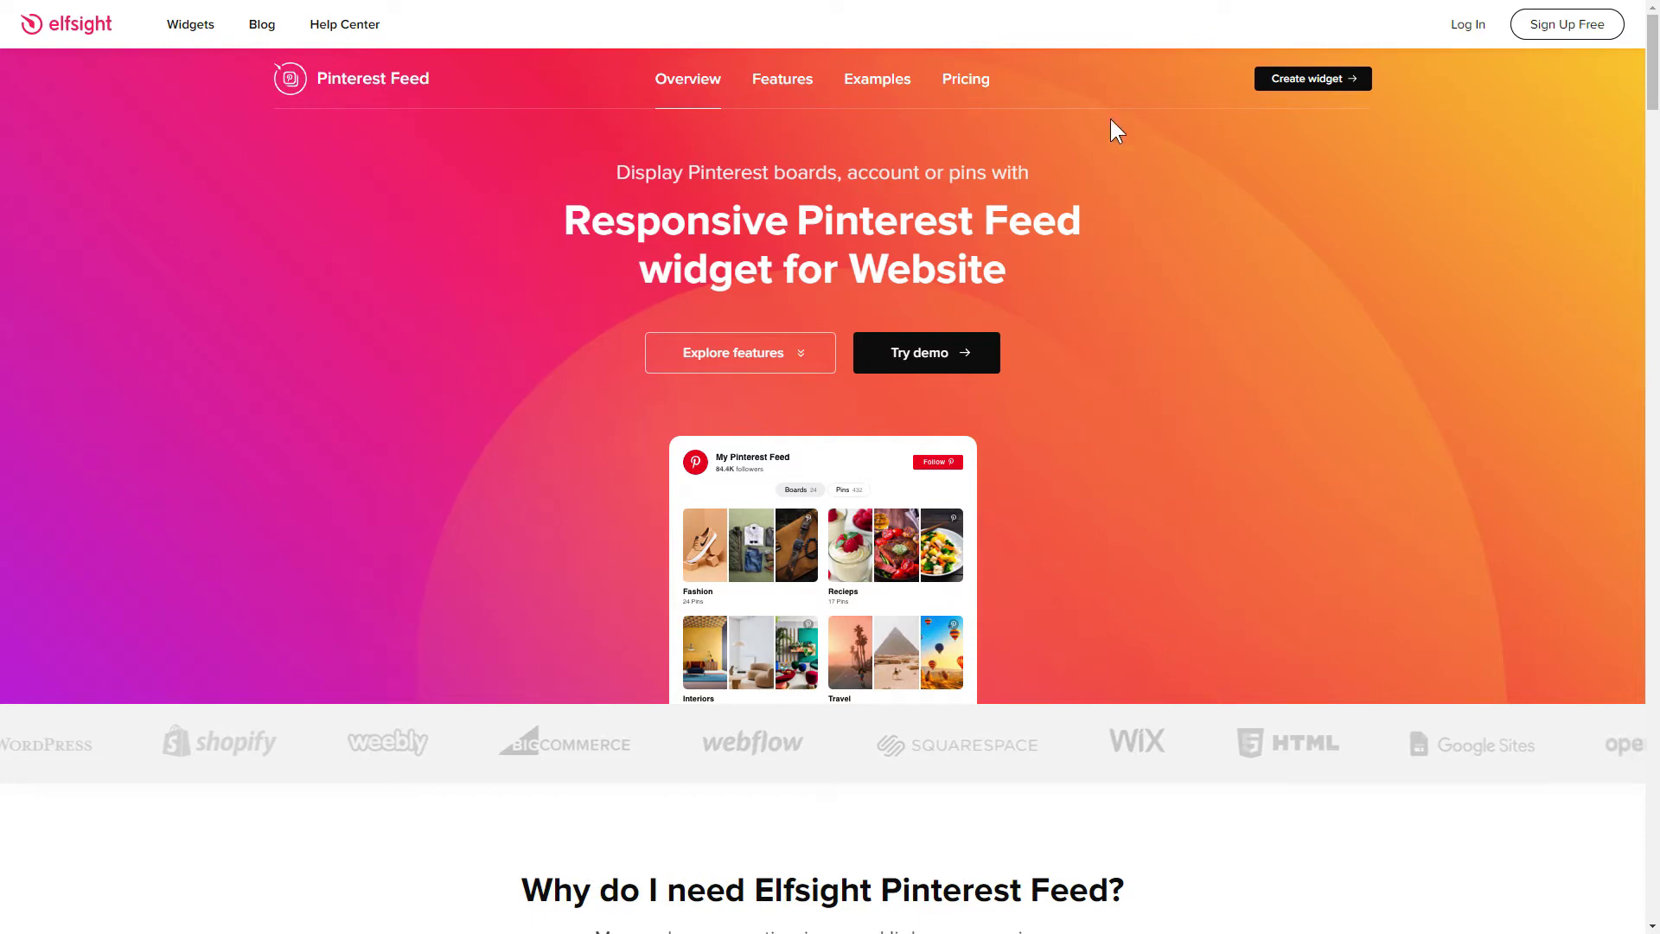
left_click(1310, 94)
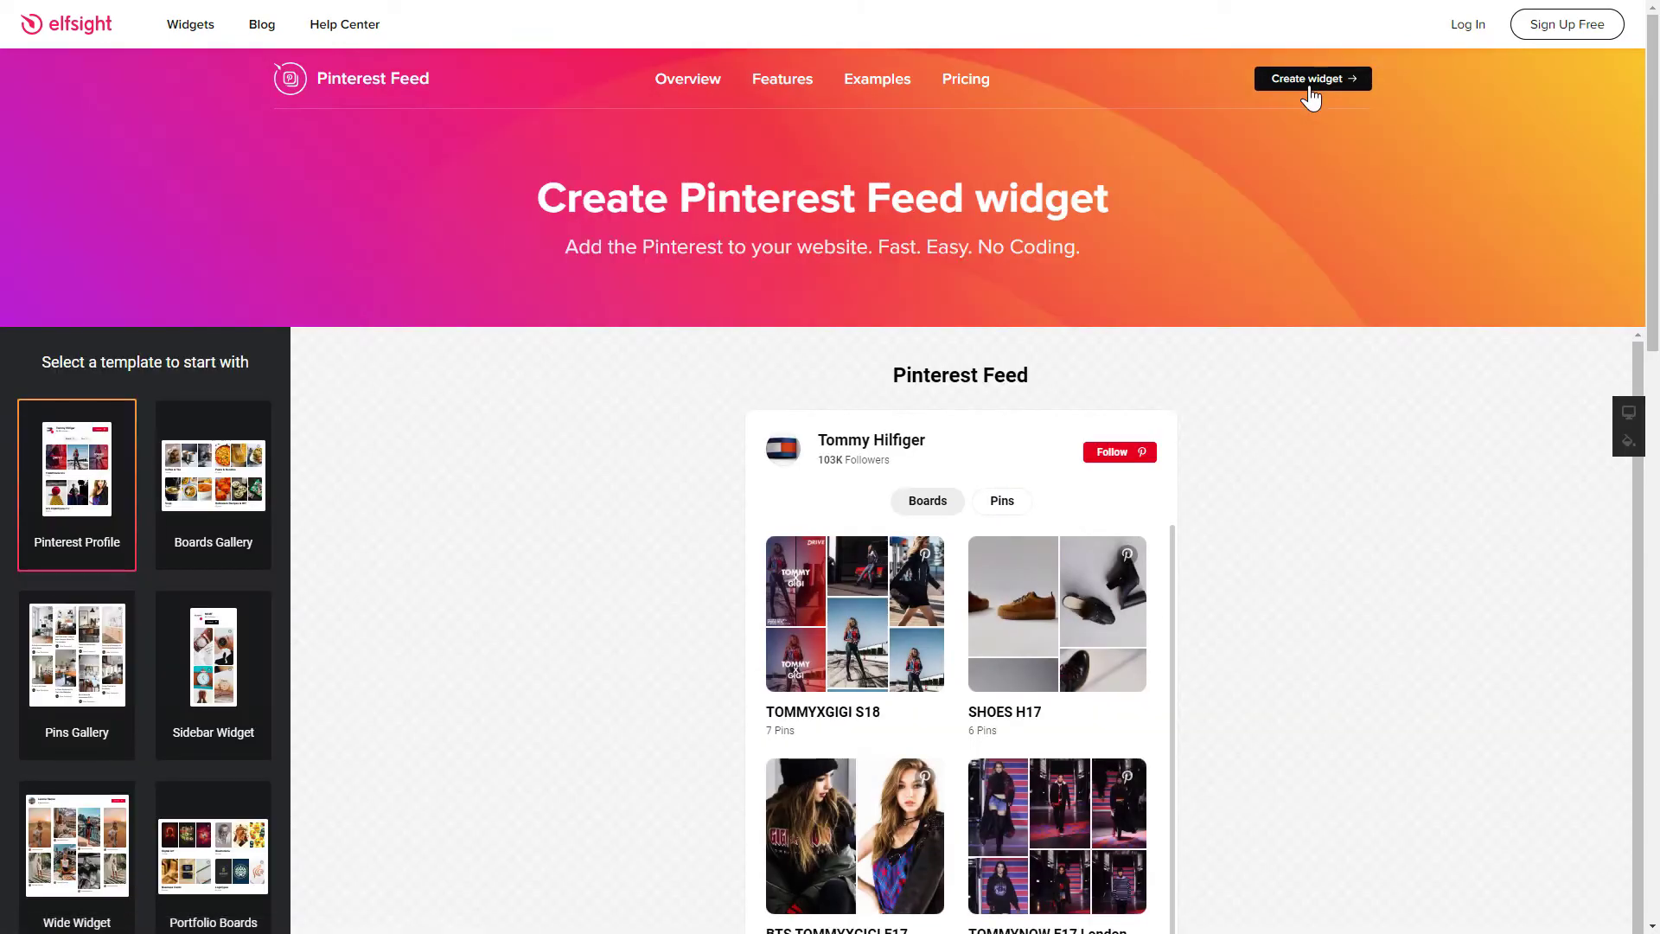
left_click_drag(1647, 278, 1648, 373)
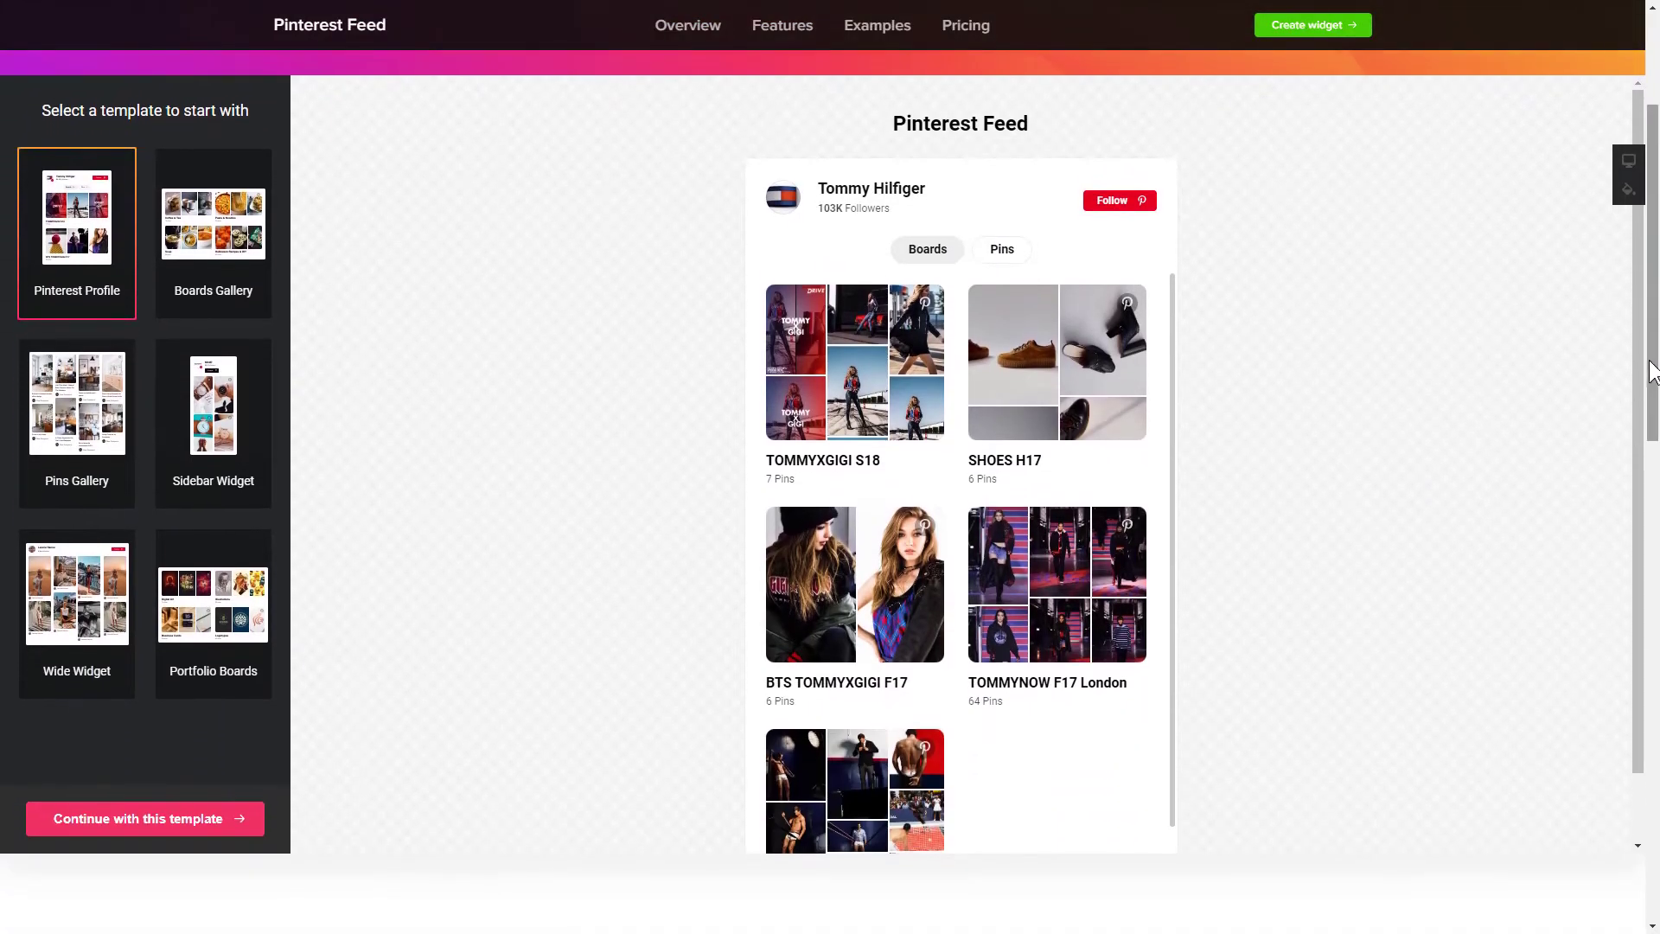
Step: Preview Boards Gallery and Sidebar templates, then continue with the Pinterest Profile template
left_click(216, 279)
left_click(212, 471)
left_click(75, 291)
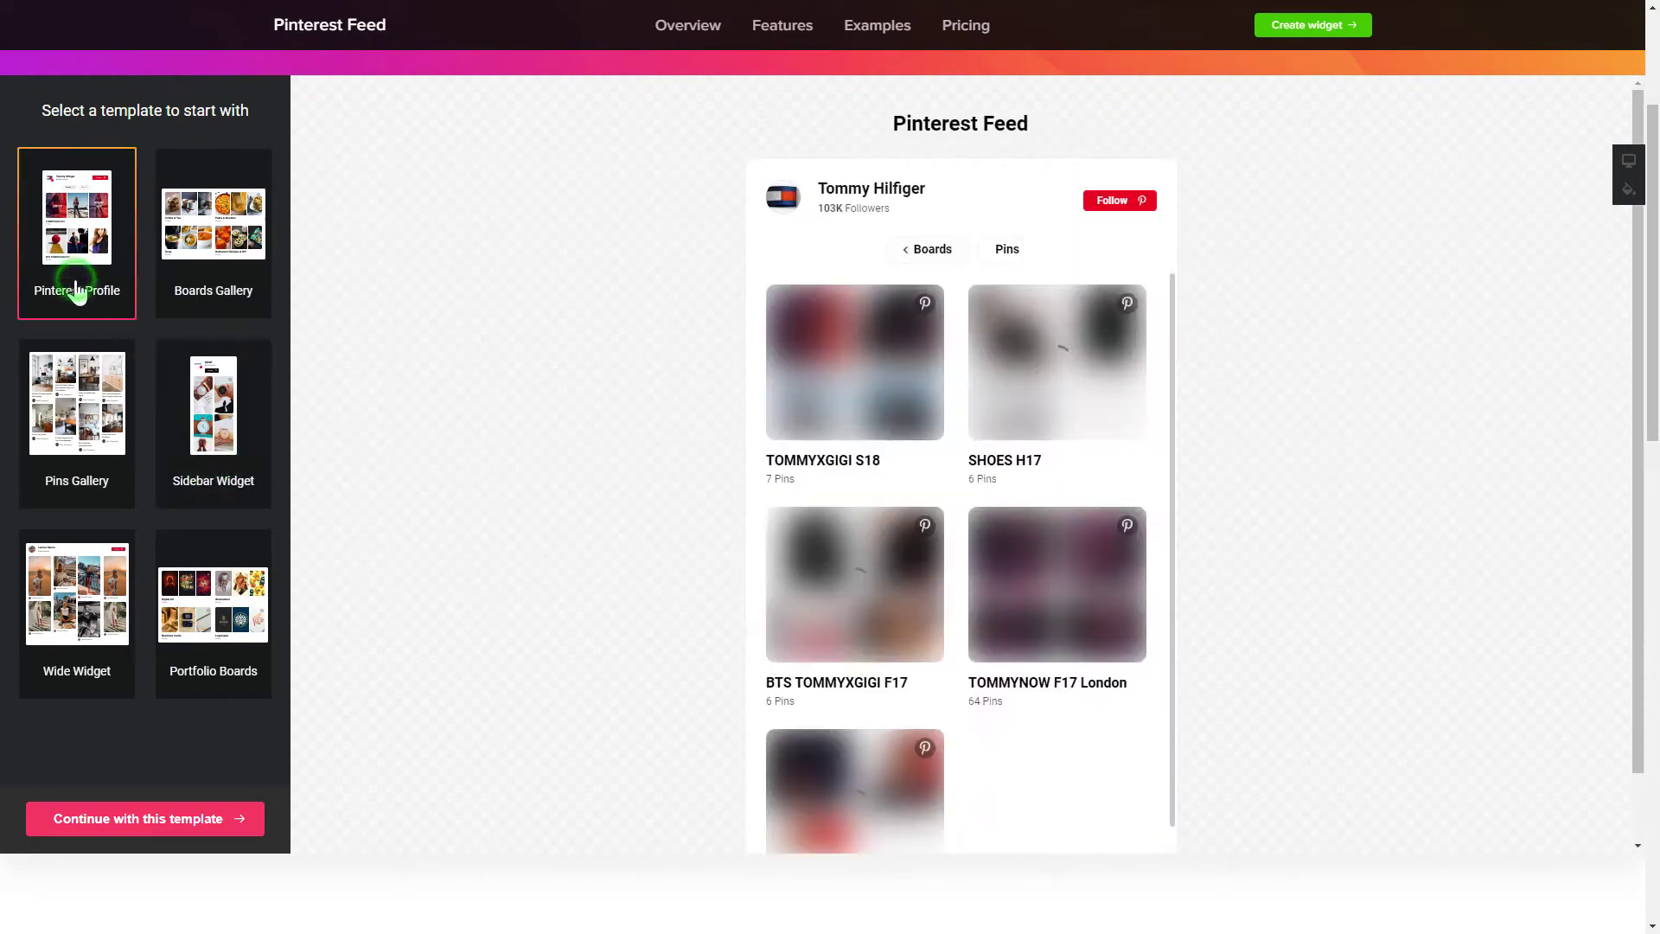
left_click(143, 828)
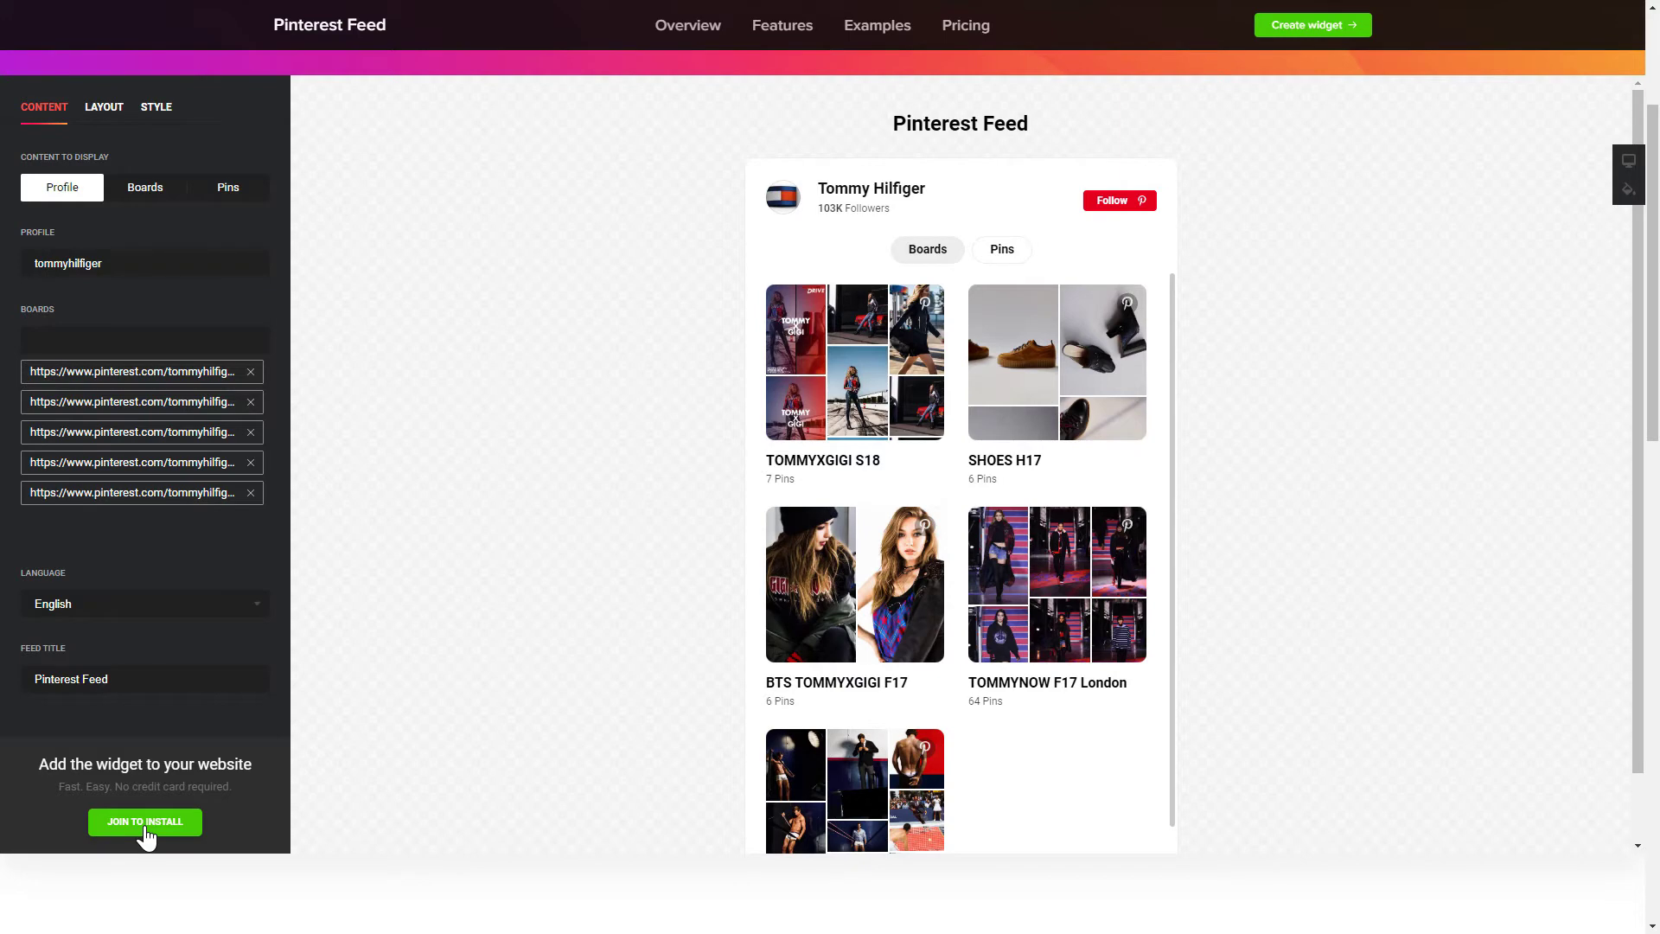
left_click(142, 199)
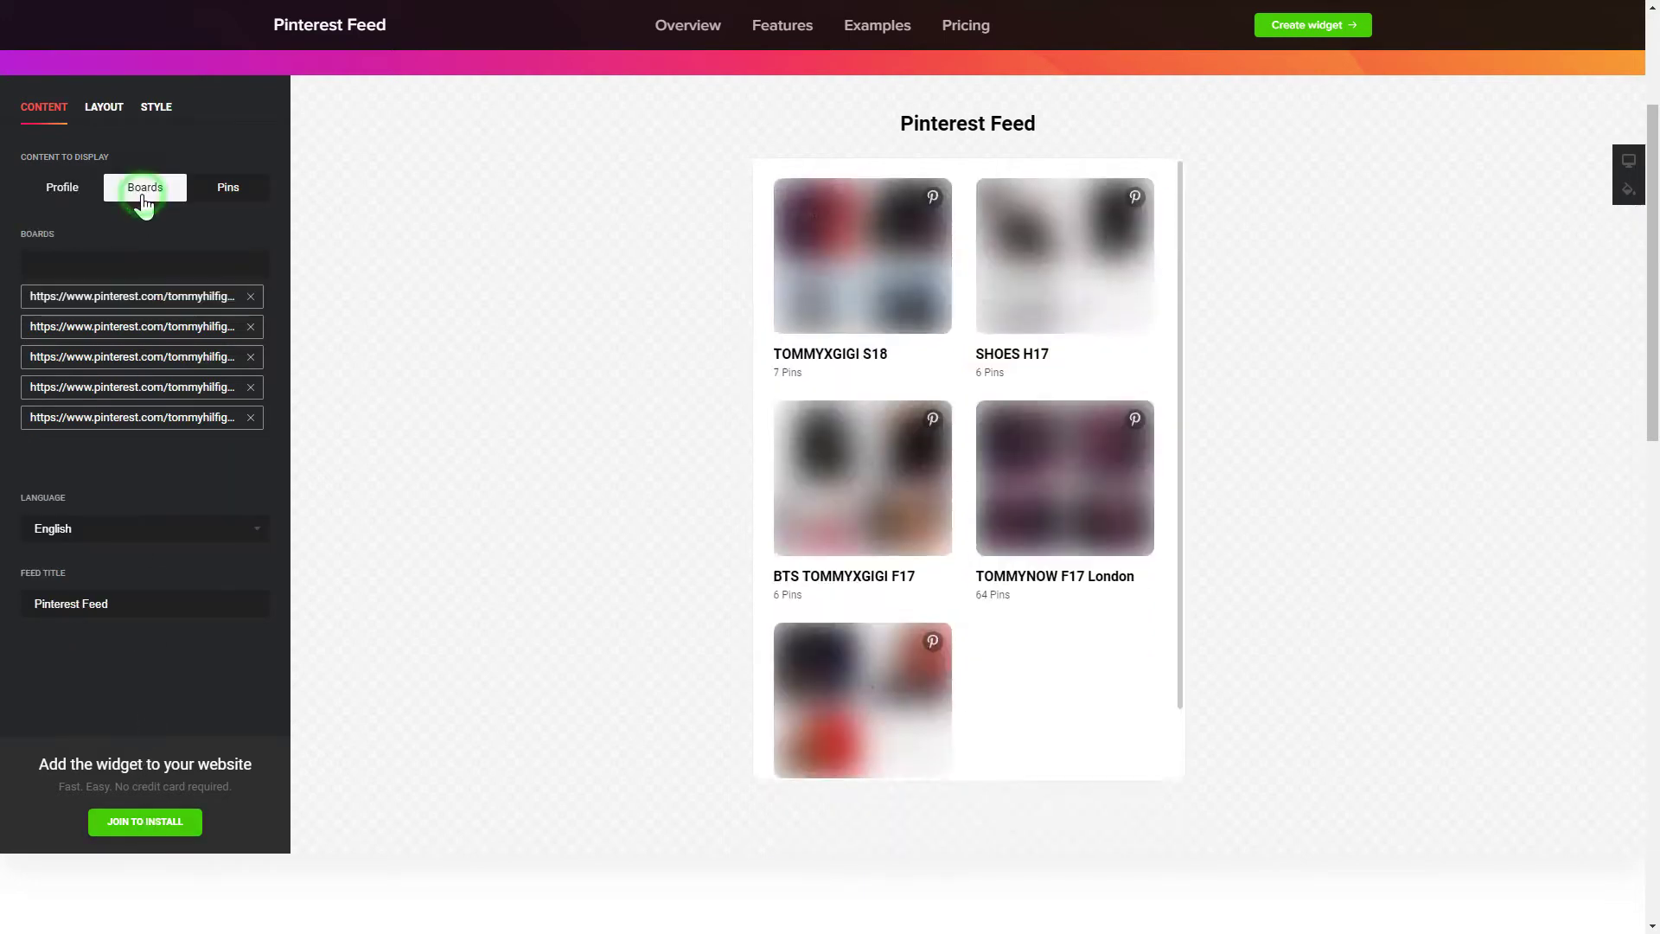
left_click(225, 202)
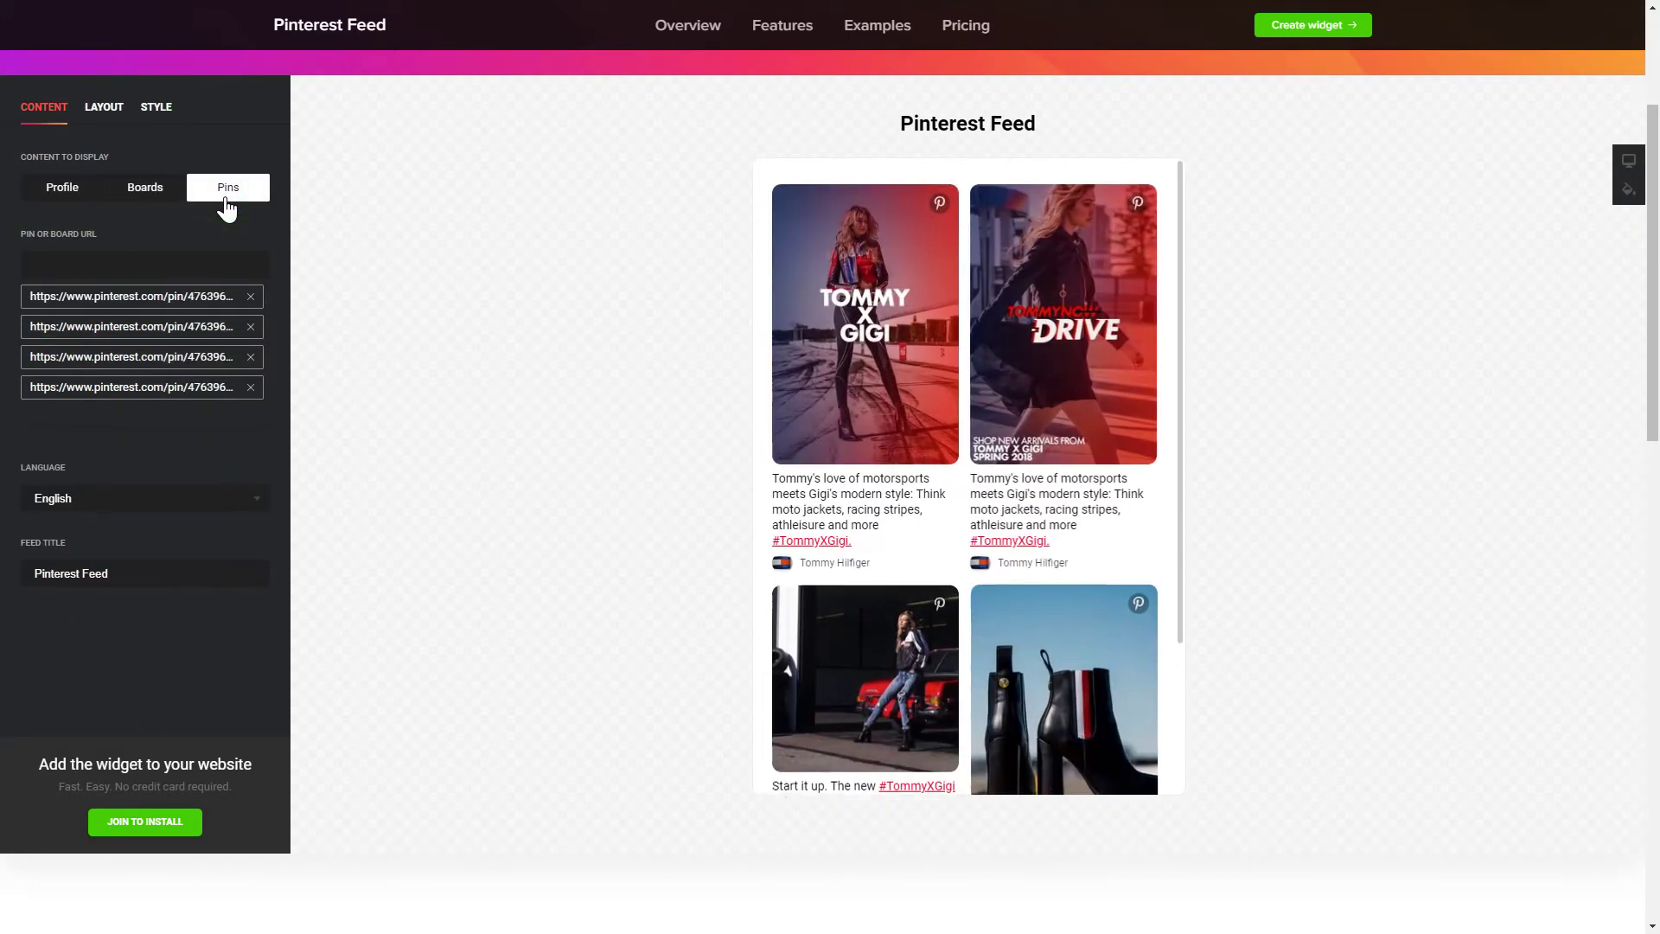
left_click(62, 205)
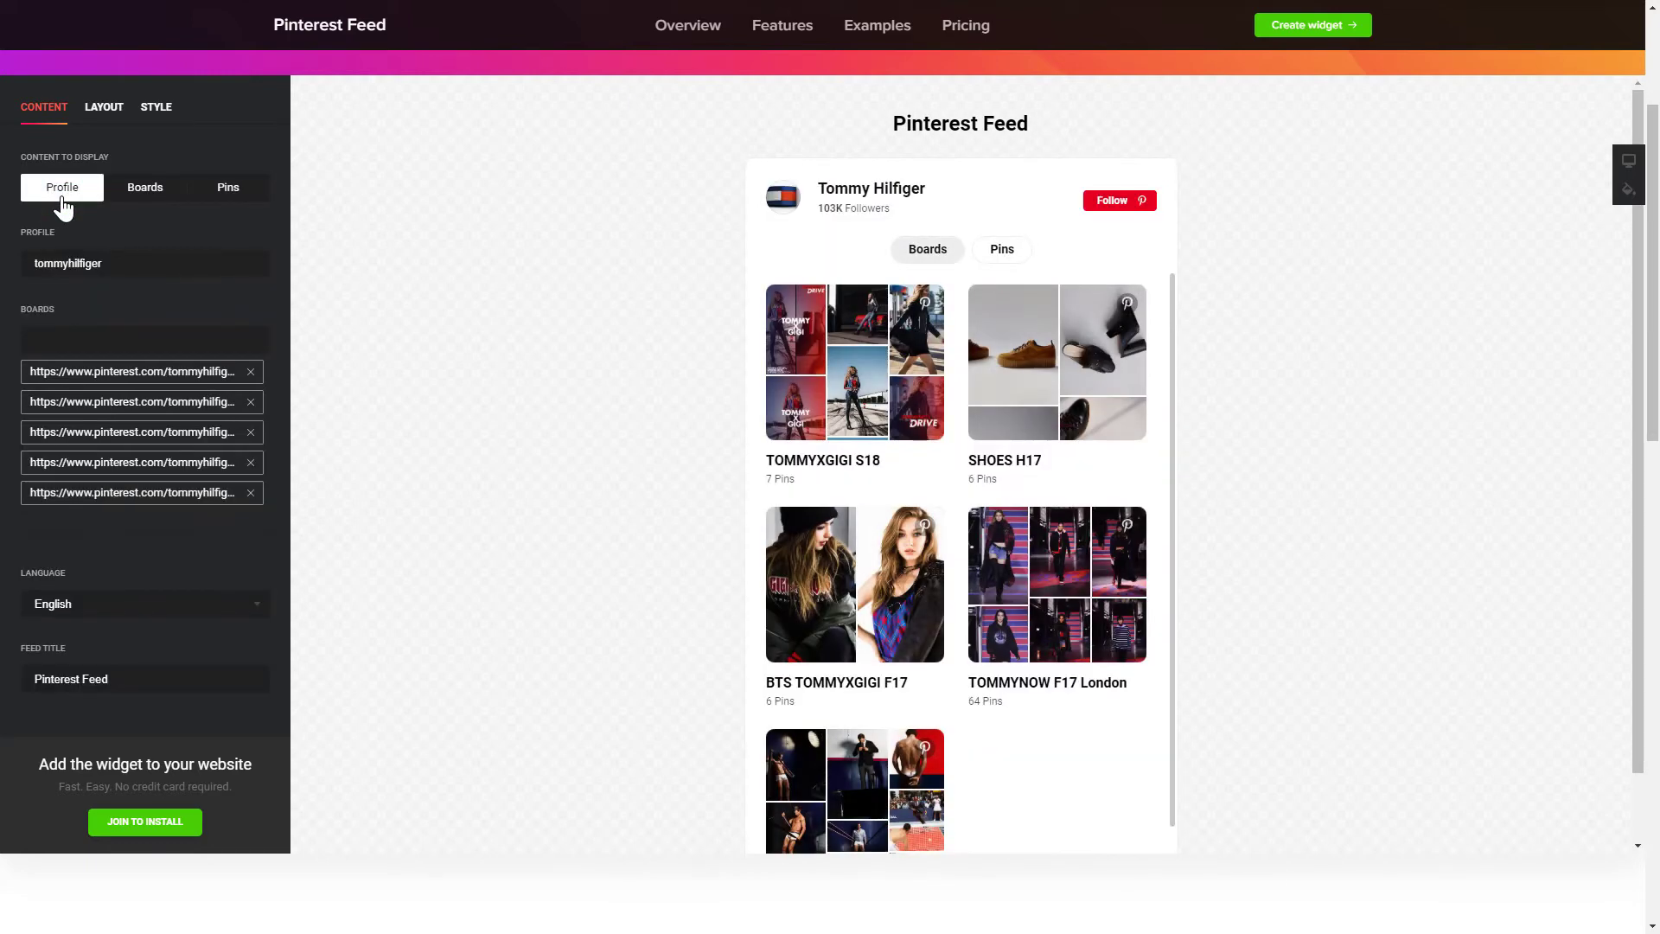
left_click(103, 110)
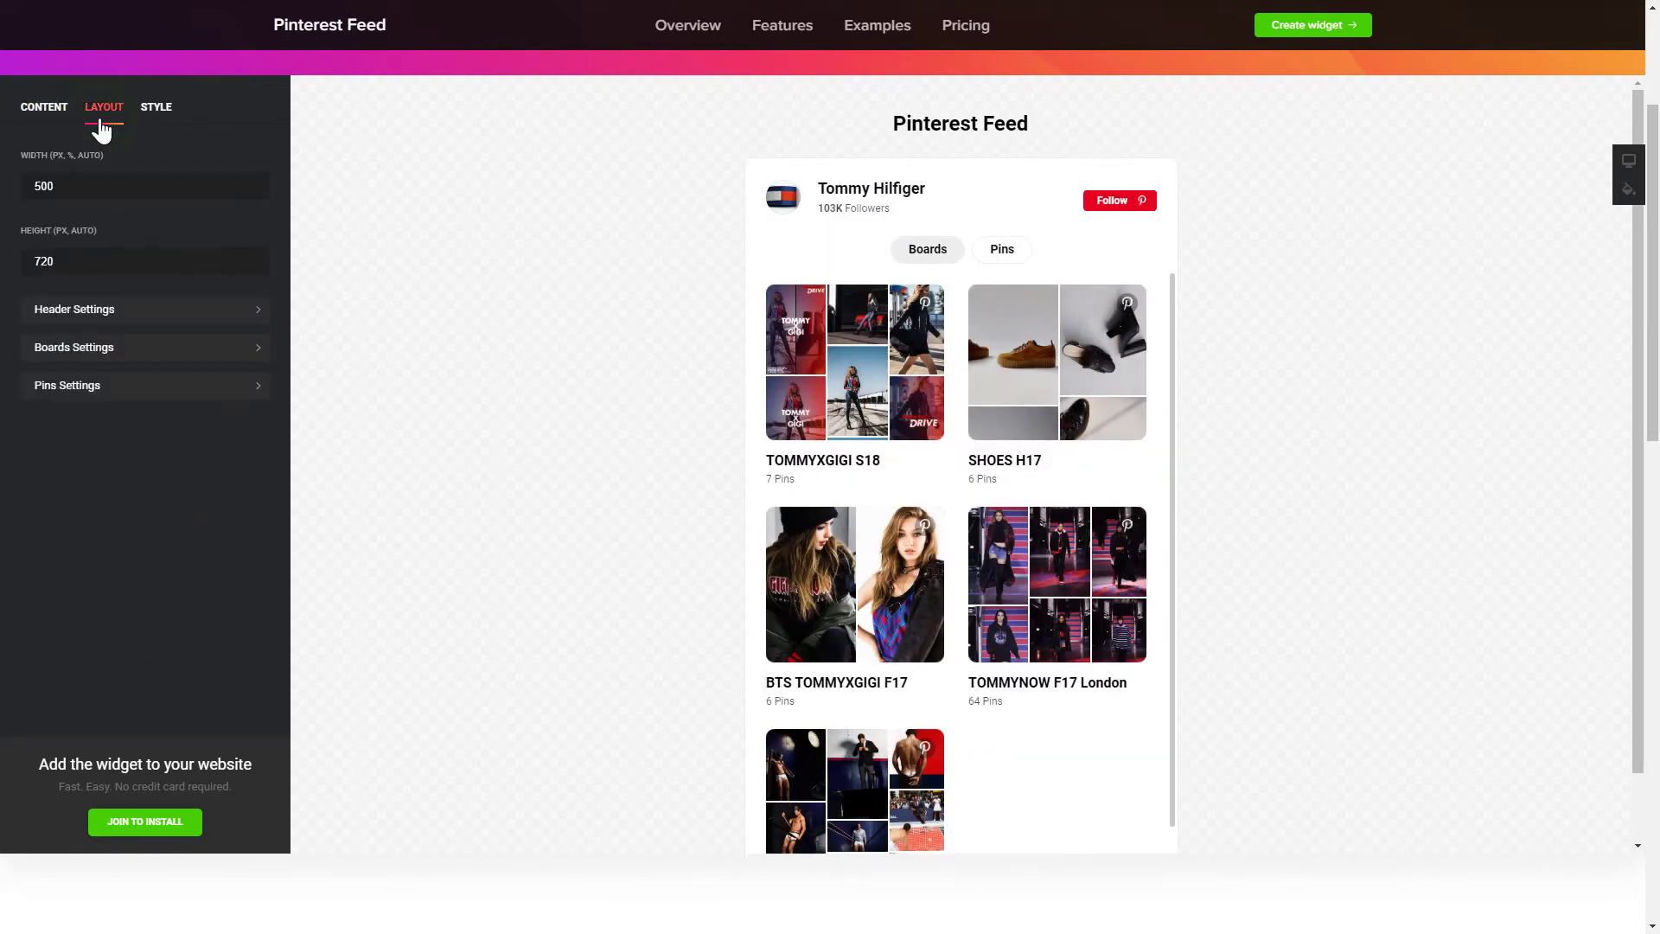
left_click(138, 349)
left_click(21, 110)
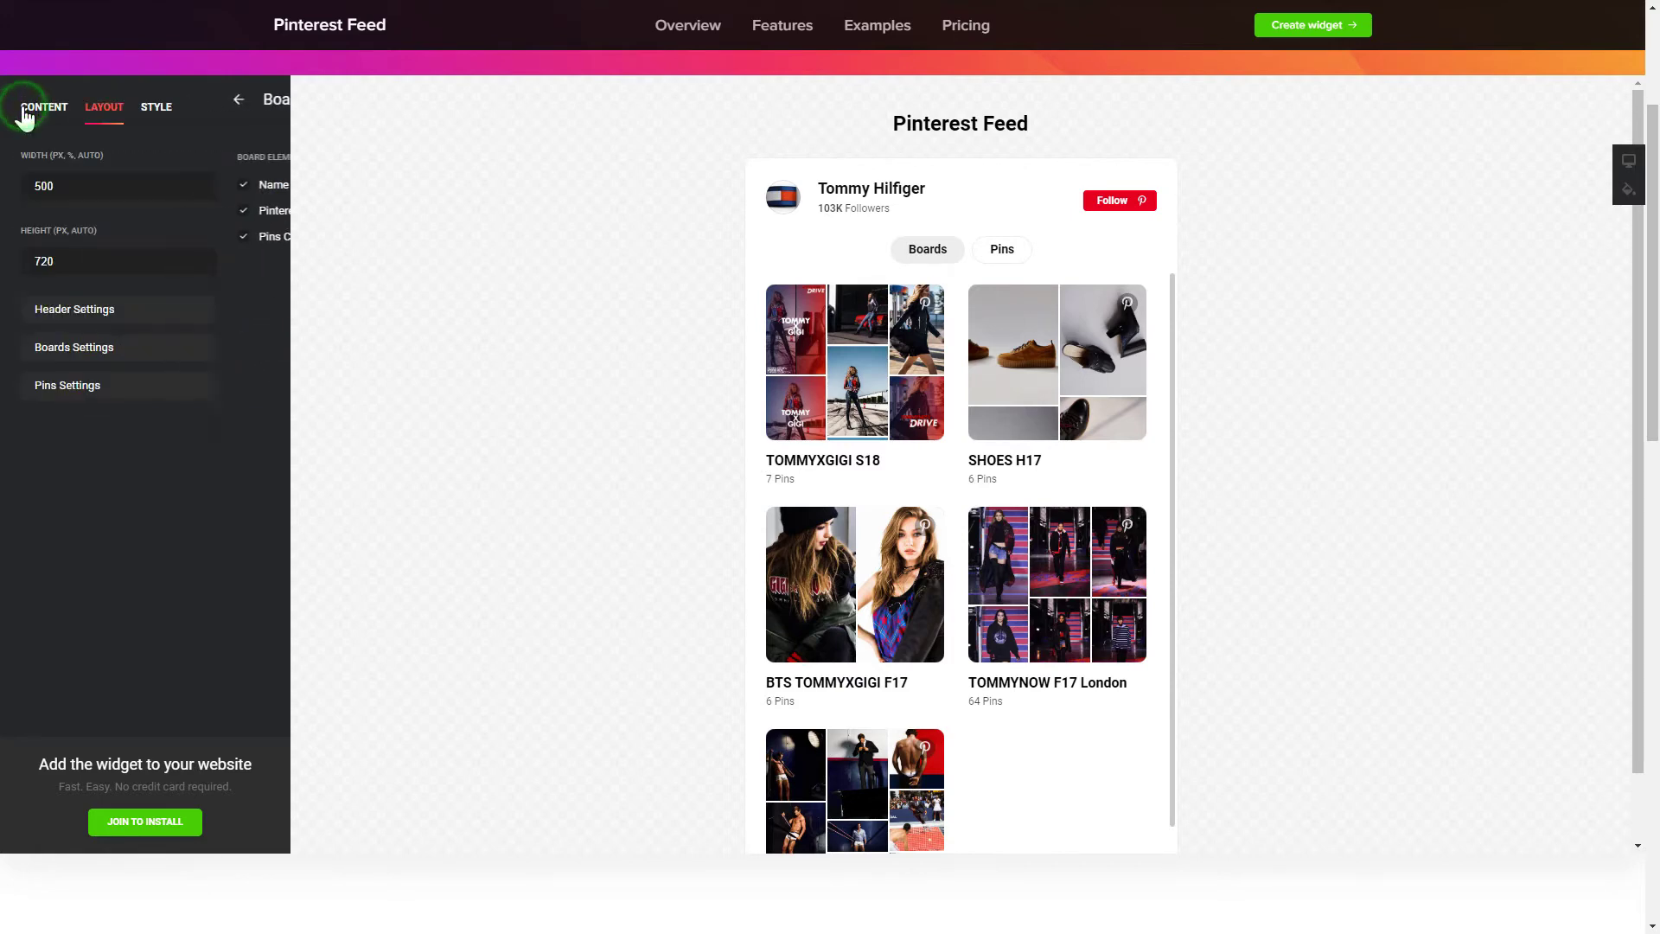
left_click(154, 125)
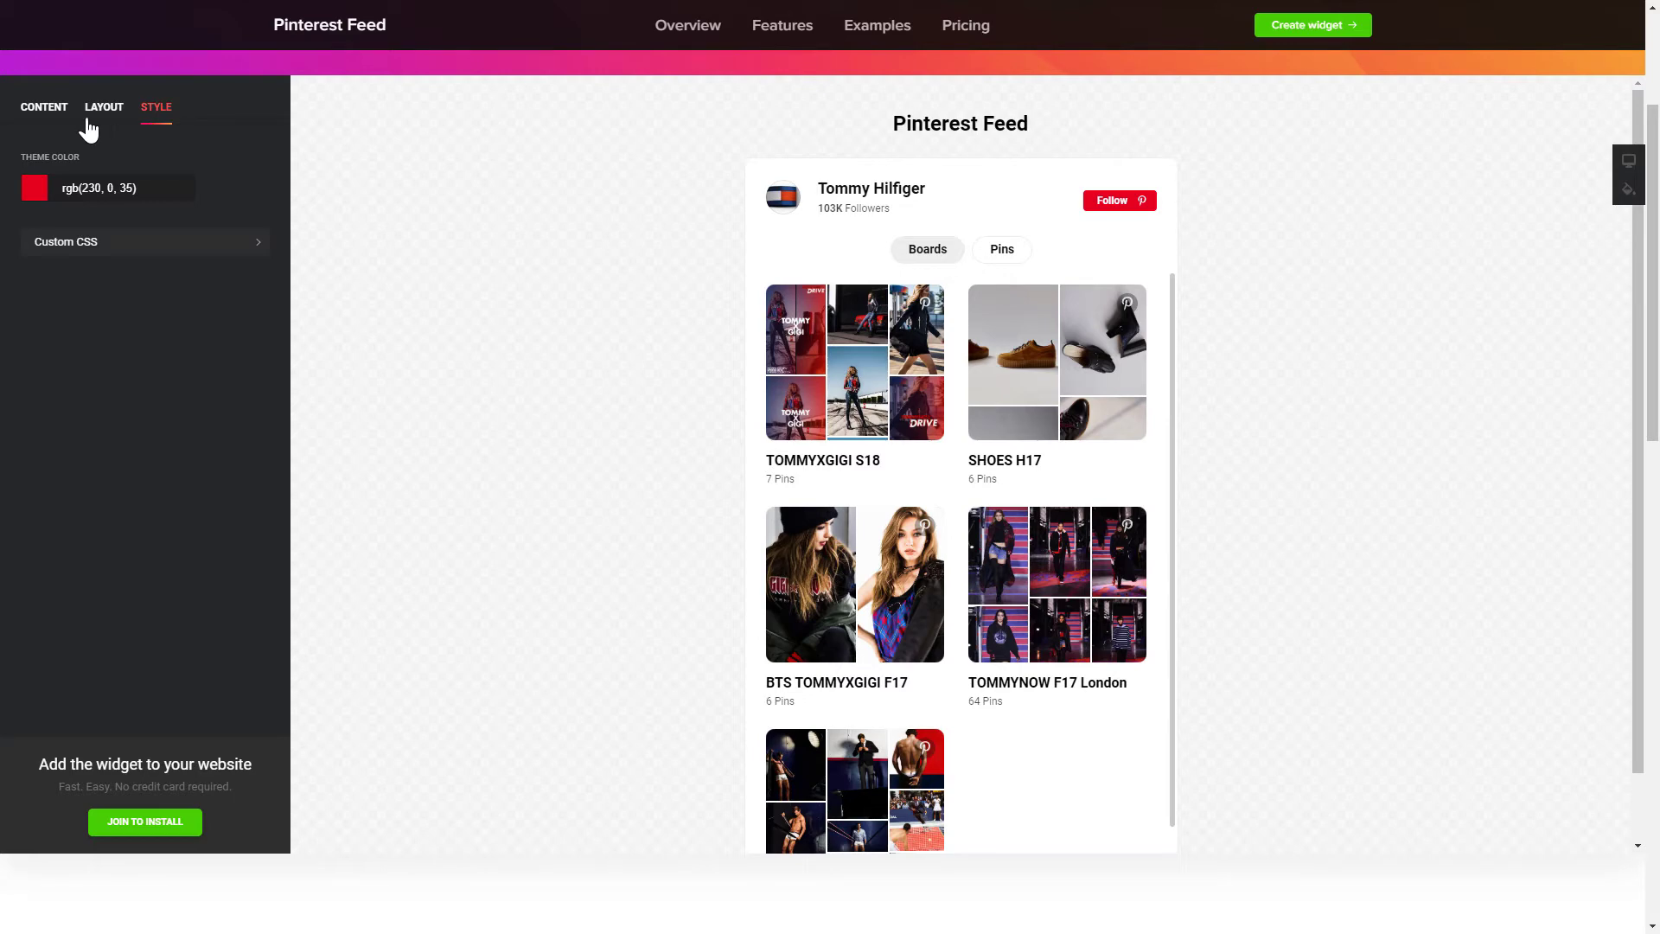
left_click(44, 116)
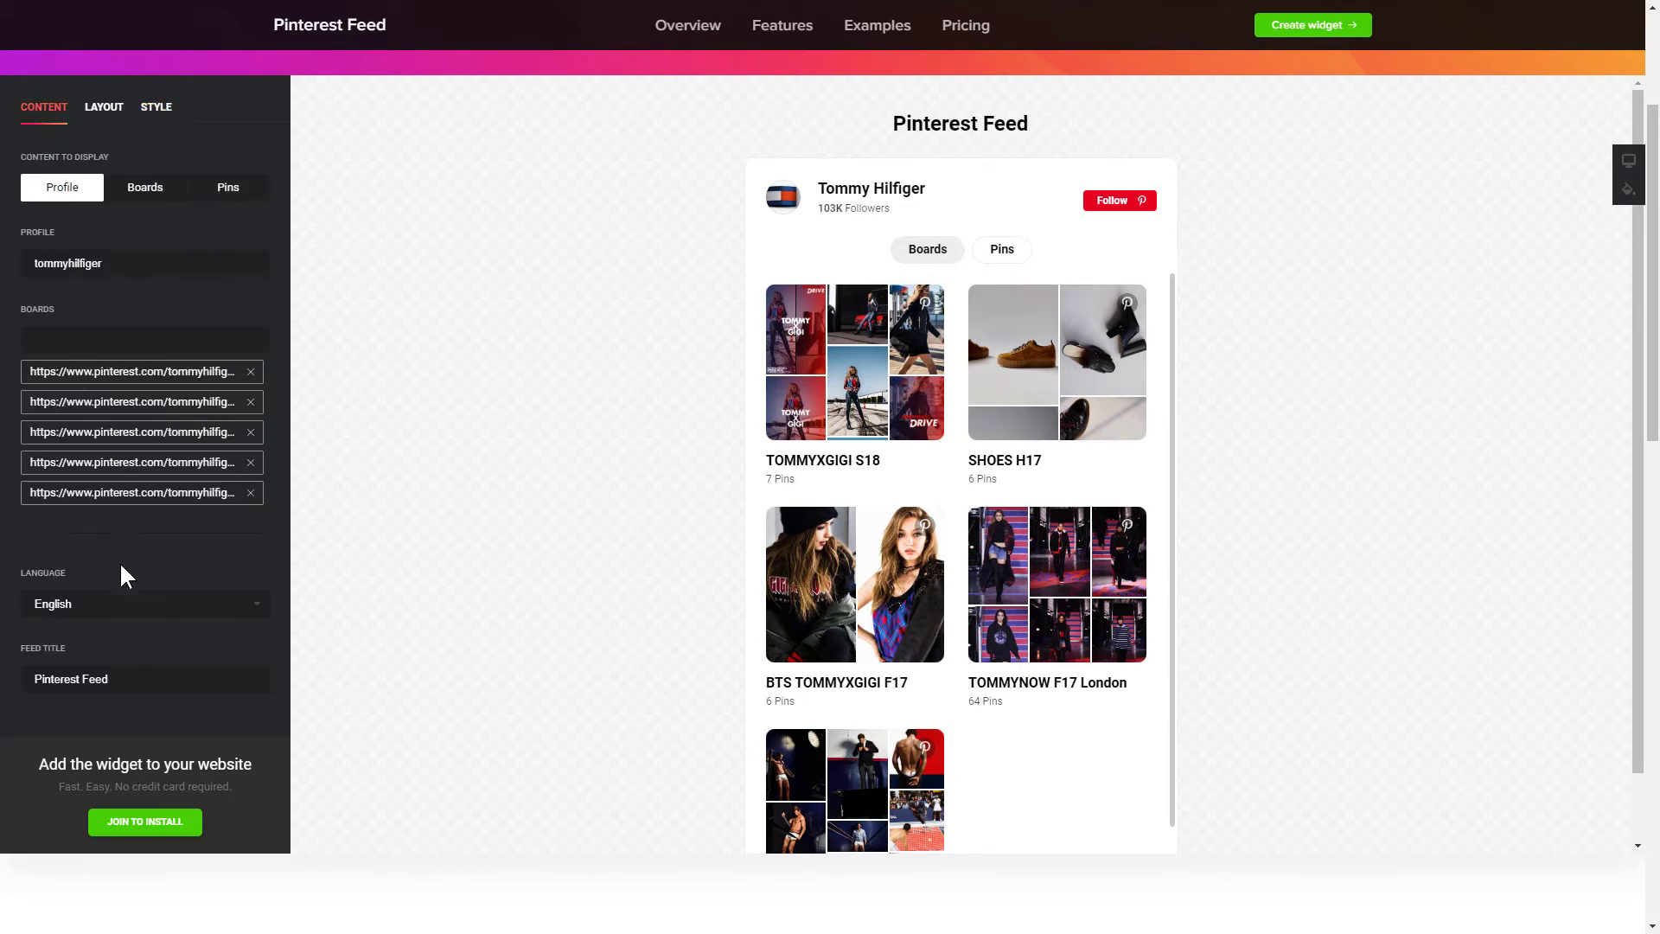
Step: Sign up for an Elfsight account with email and password to install the widget
left_click(142, 811)
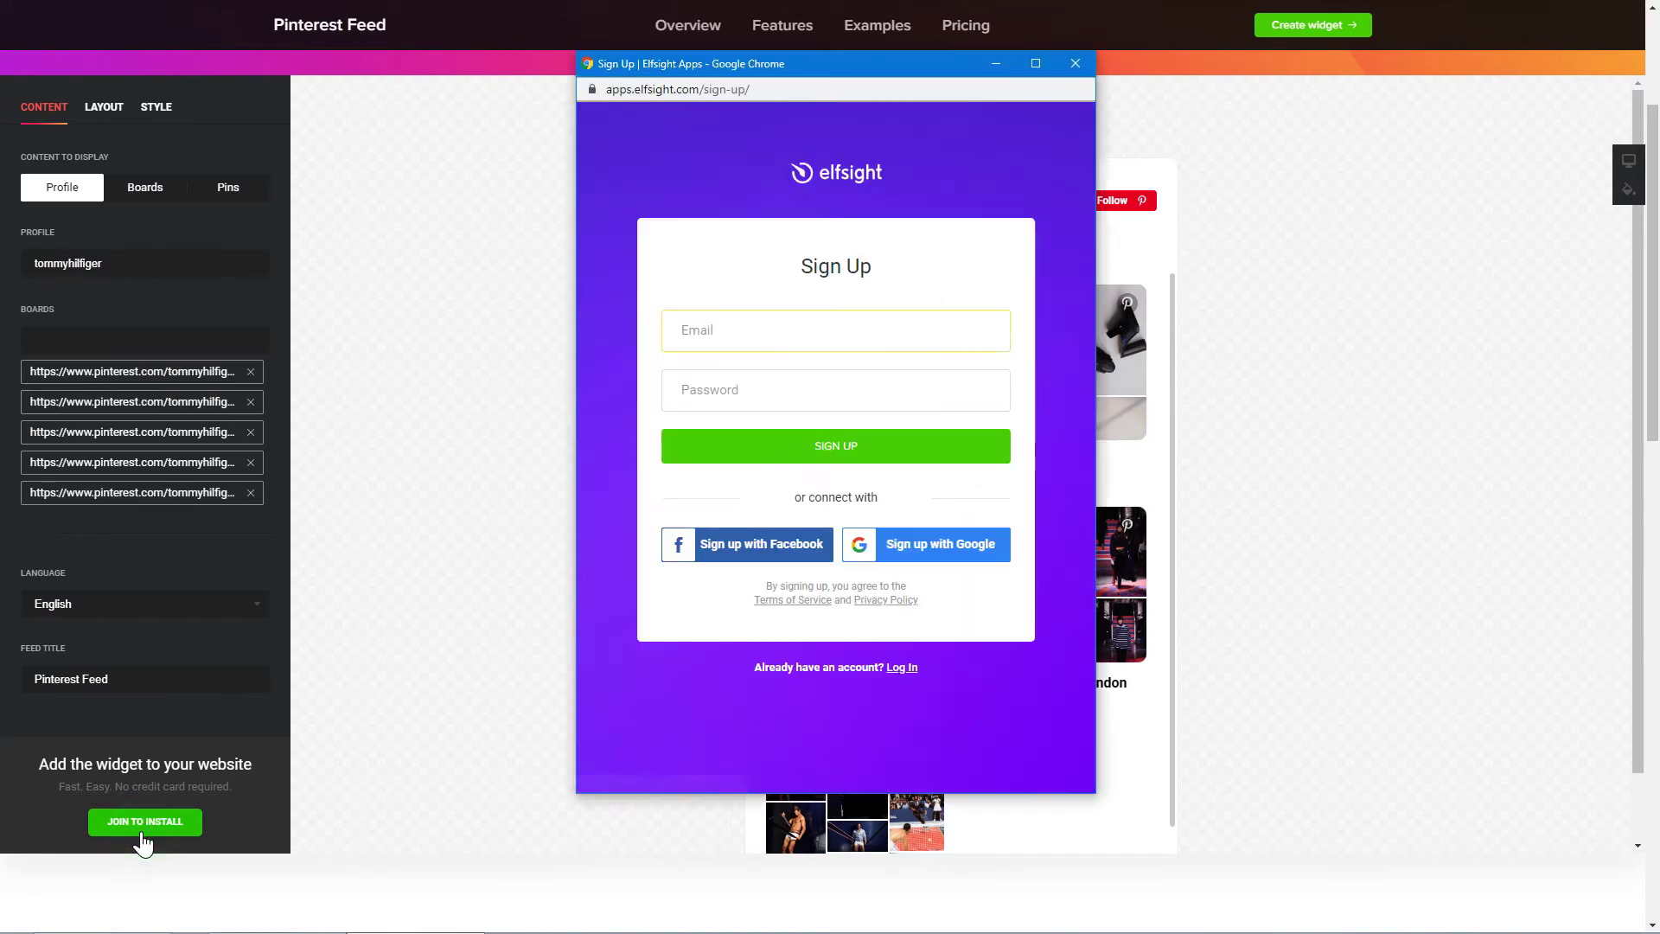
left_click(957, 329)
type("example@elfsight.com")
left_click(955, 386)
left_click(834, 458)
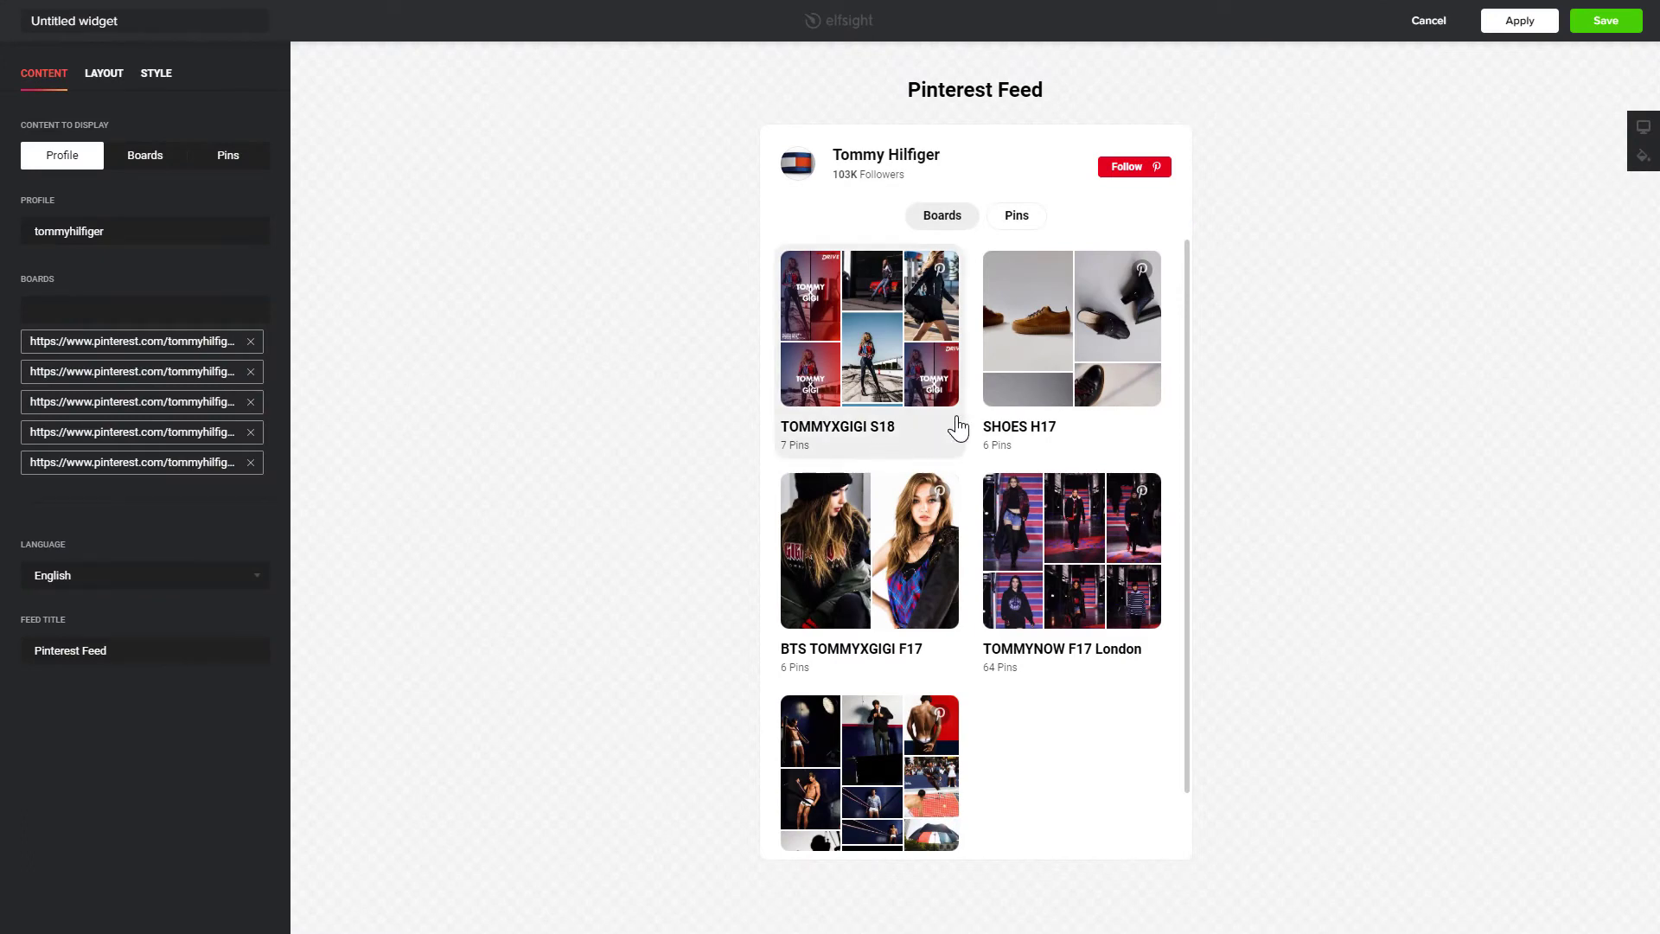
Step: Save the finished Pinterest Feed widget to reach the plan selection
left_click(1606, 31)
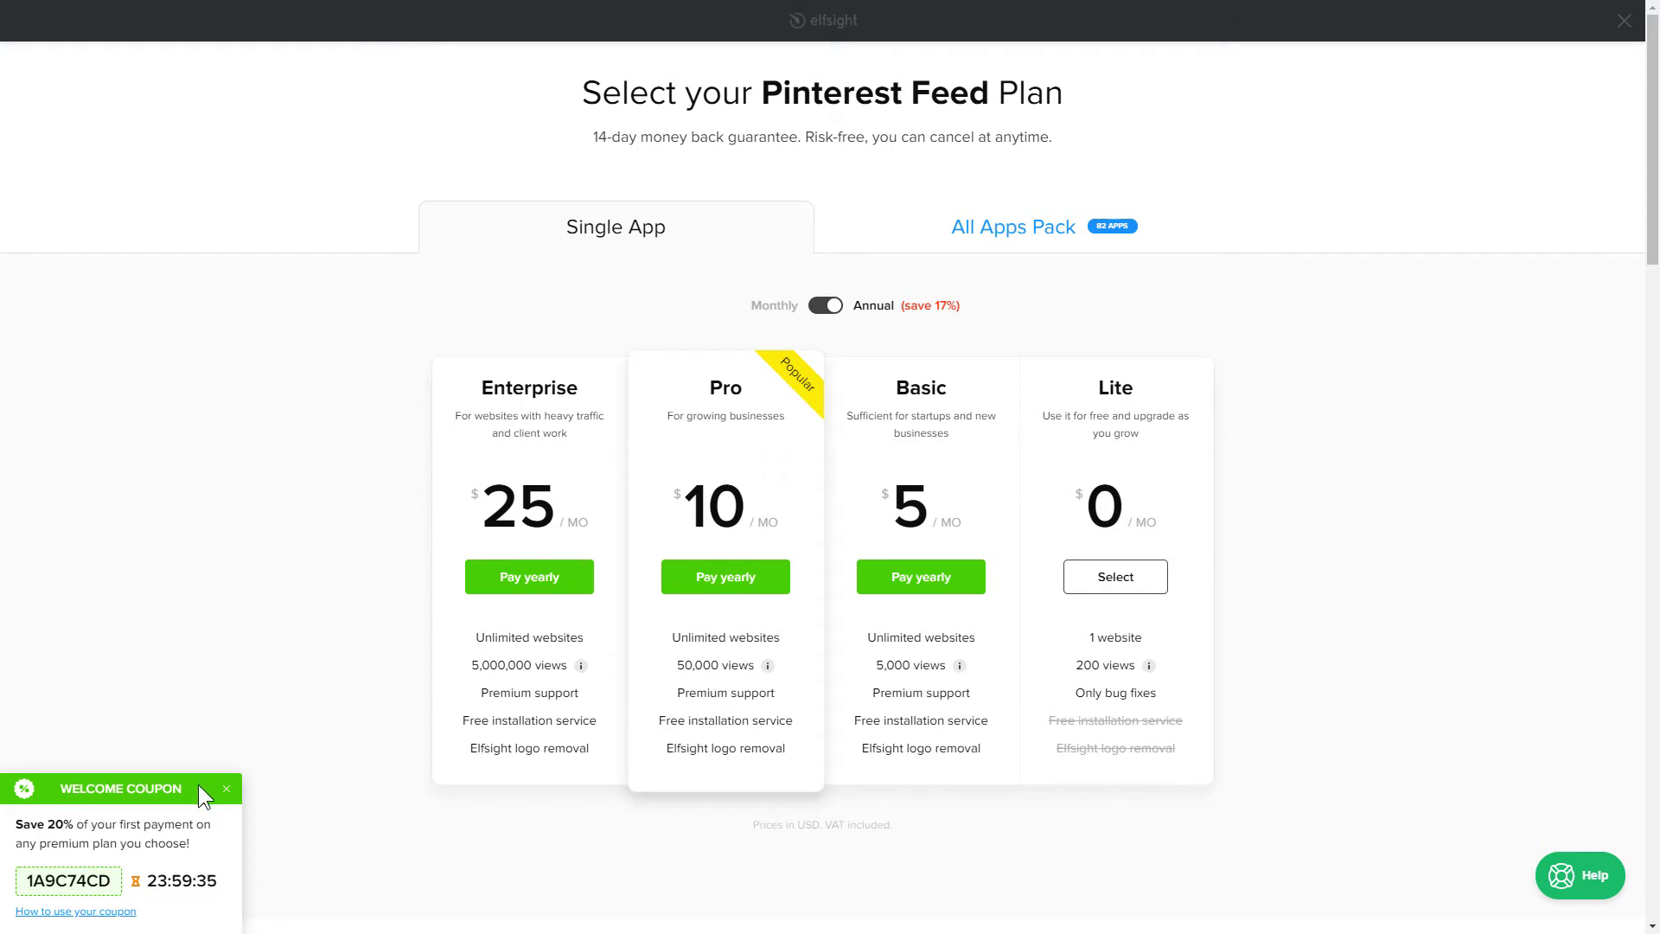
Step: Subscribe to the free Lite plan and copy the widget's embed code
left_click(1115, 600)
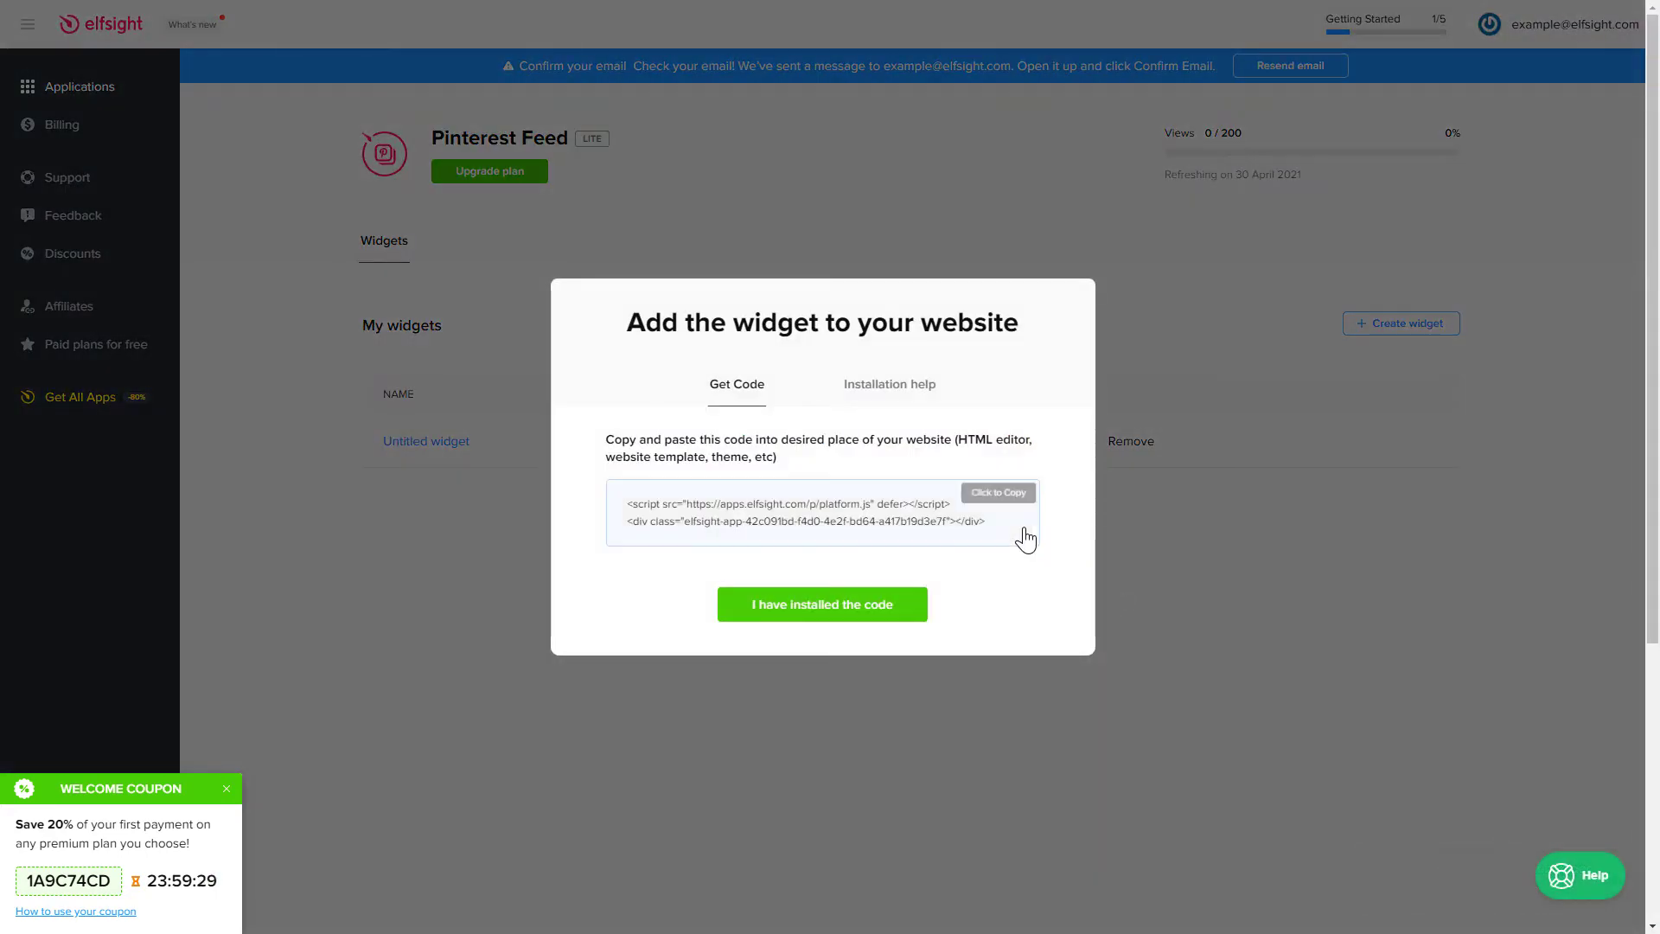
left_click(1008, 522)
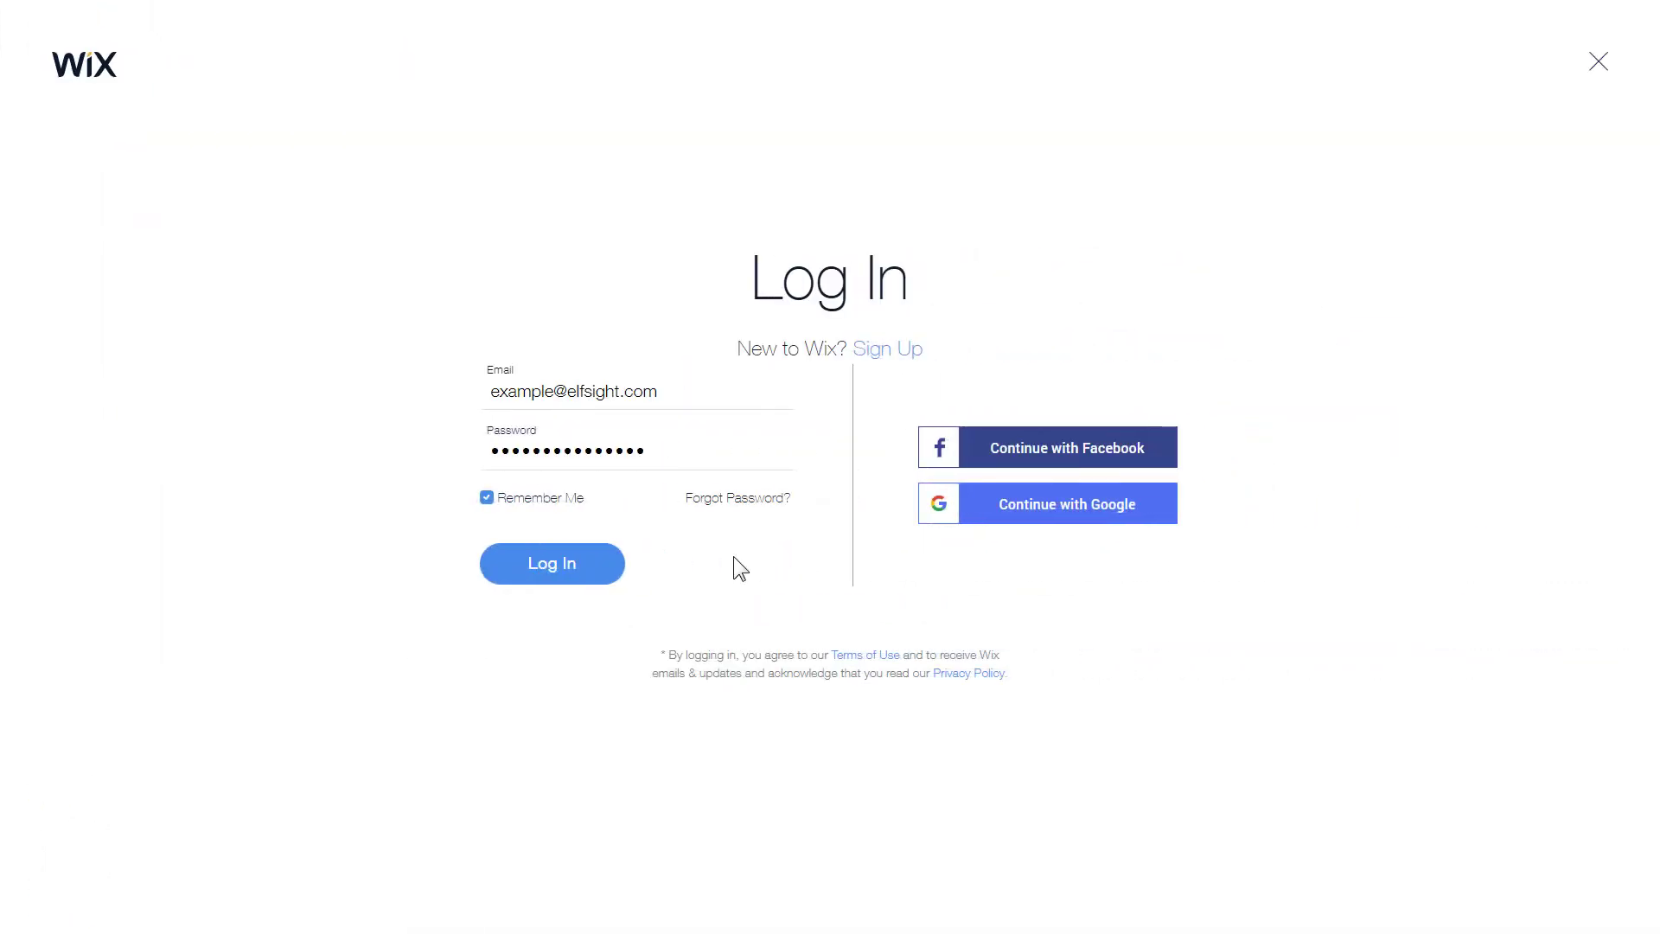
Step: Log in to Wix and drag the Goals text to the section bottom below Mission
left_click(554, 581)
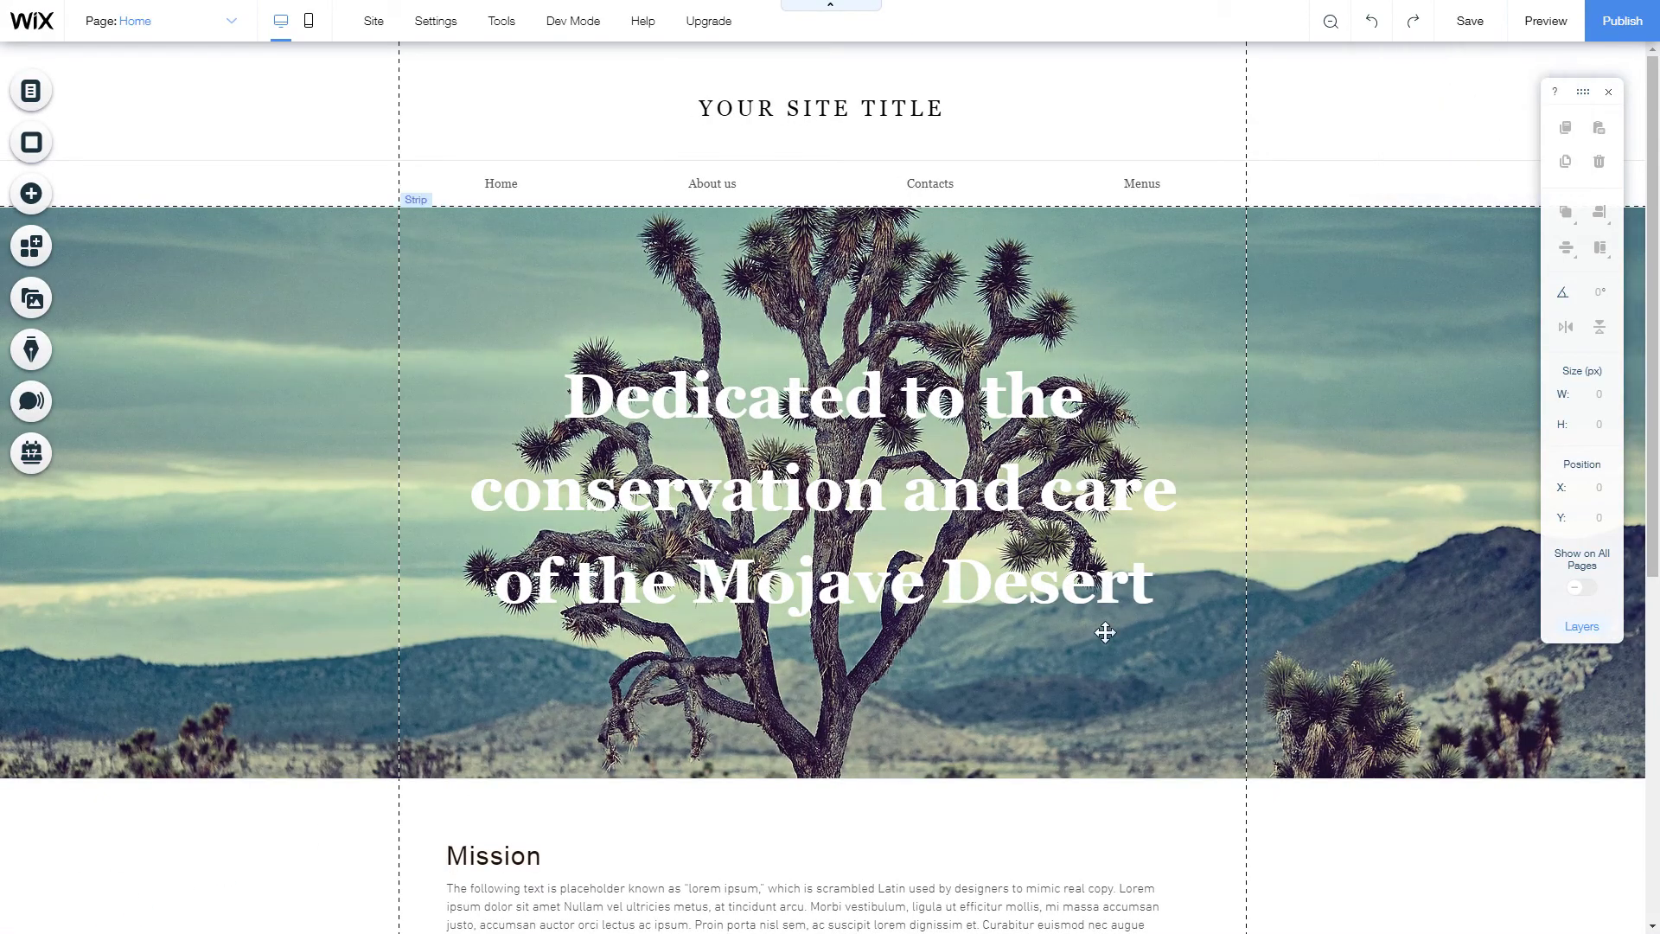
left_click_drag(1654, 519, 1654, 753)
left_click(694, 547)
left_click_drag(686, 524, 682, 928)
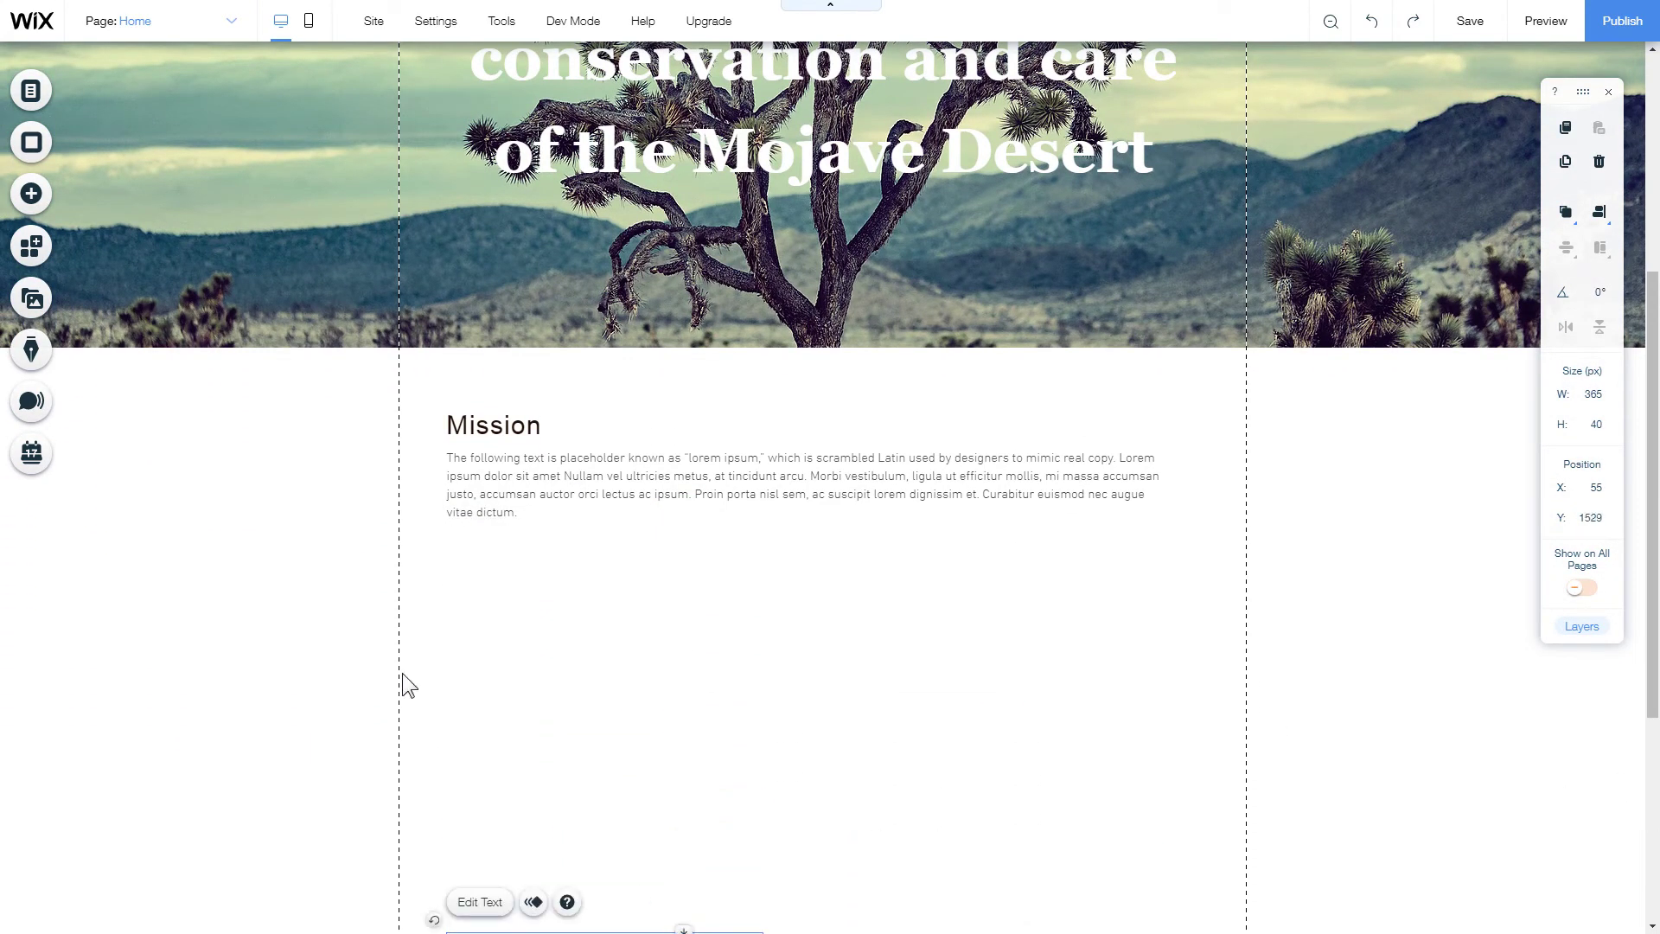
Step: Add an HTML iframe element from the Embed elements
left_click(32, 197)
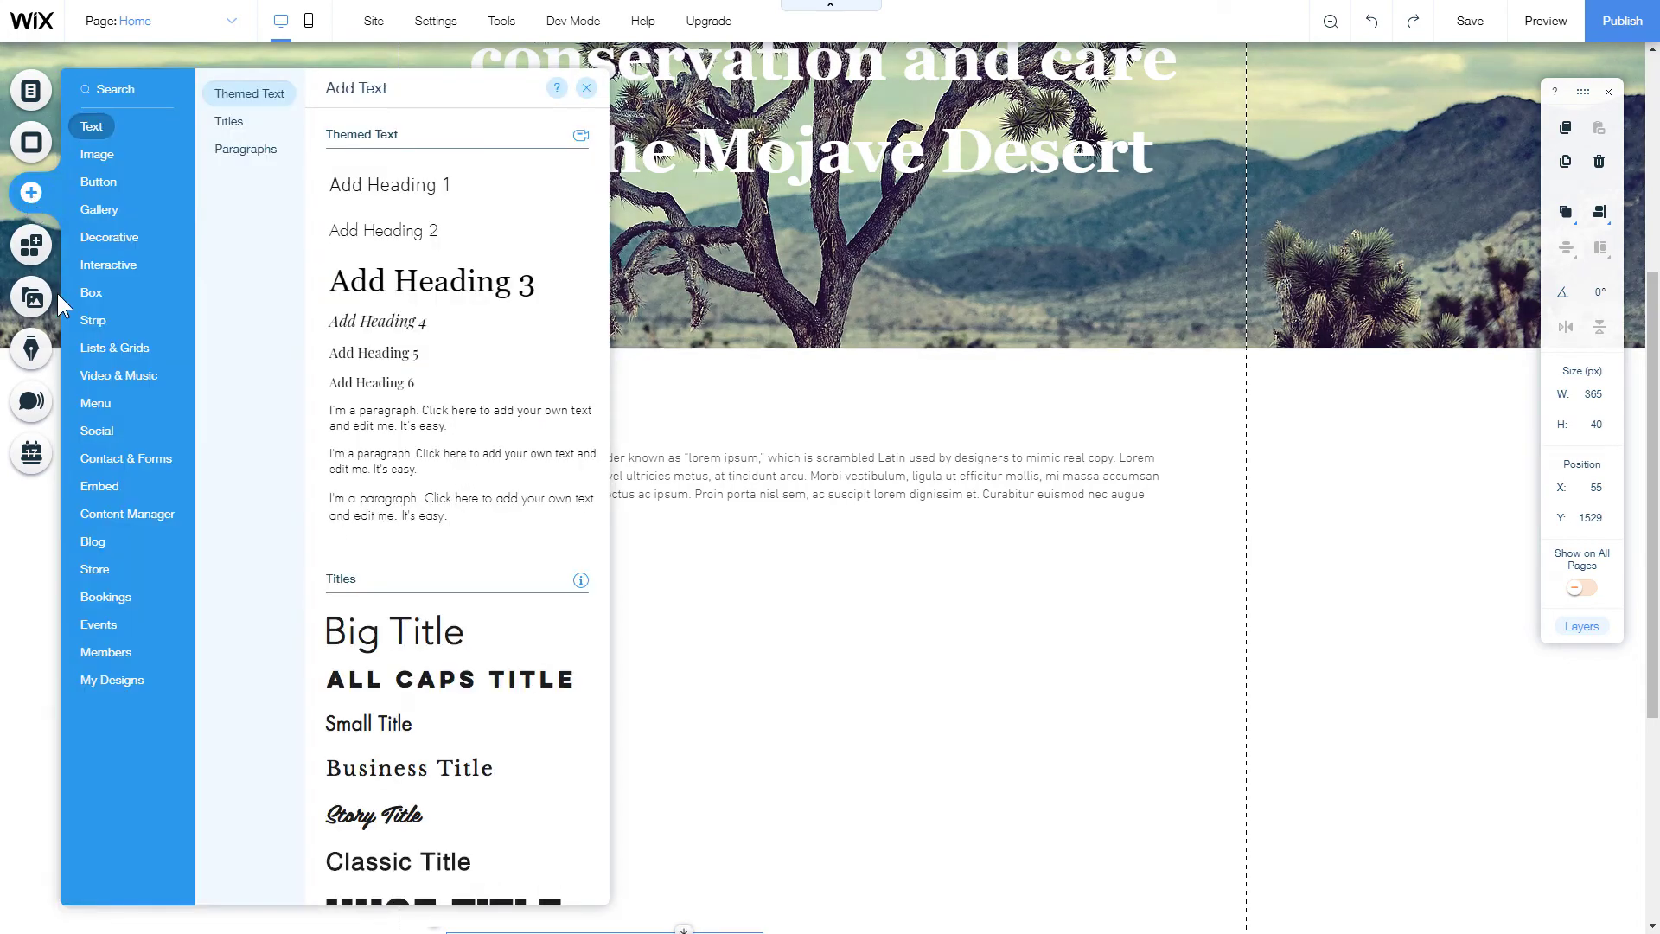
left_click(99, 493)
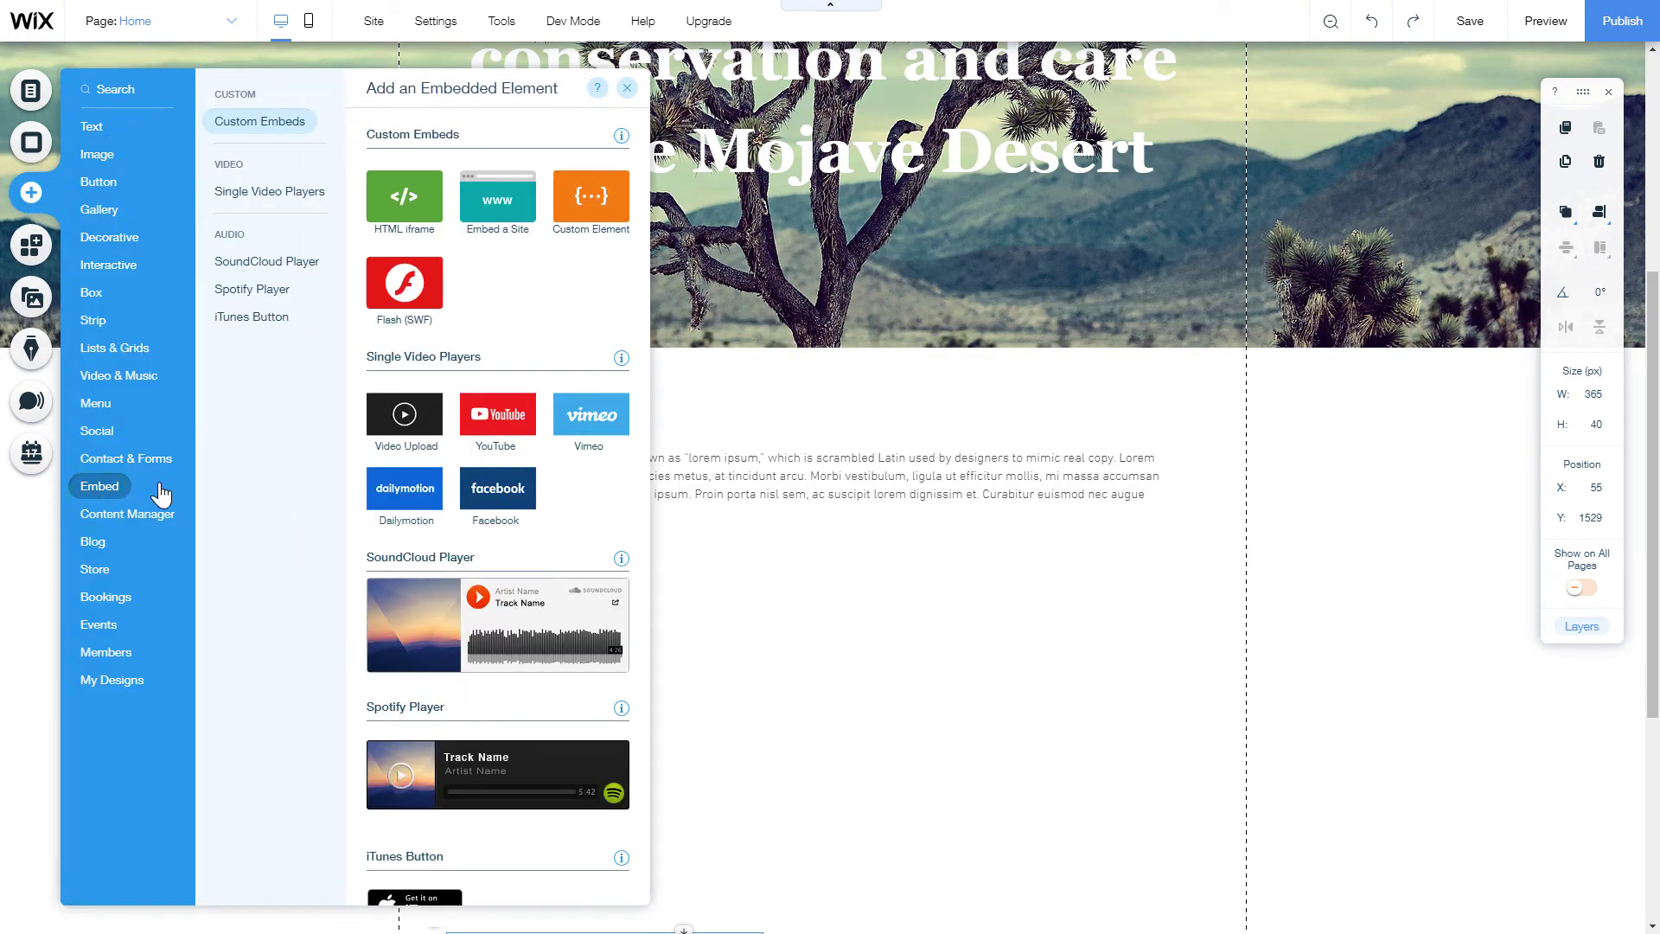
left_click(405, 200)
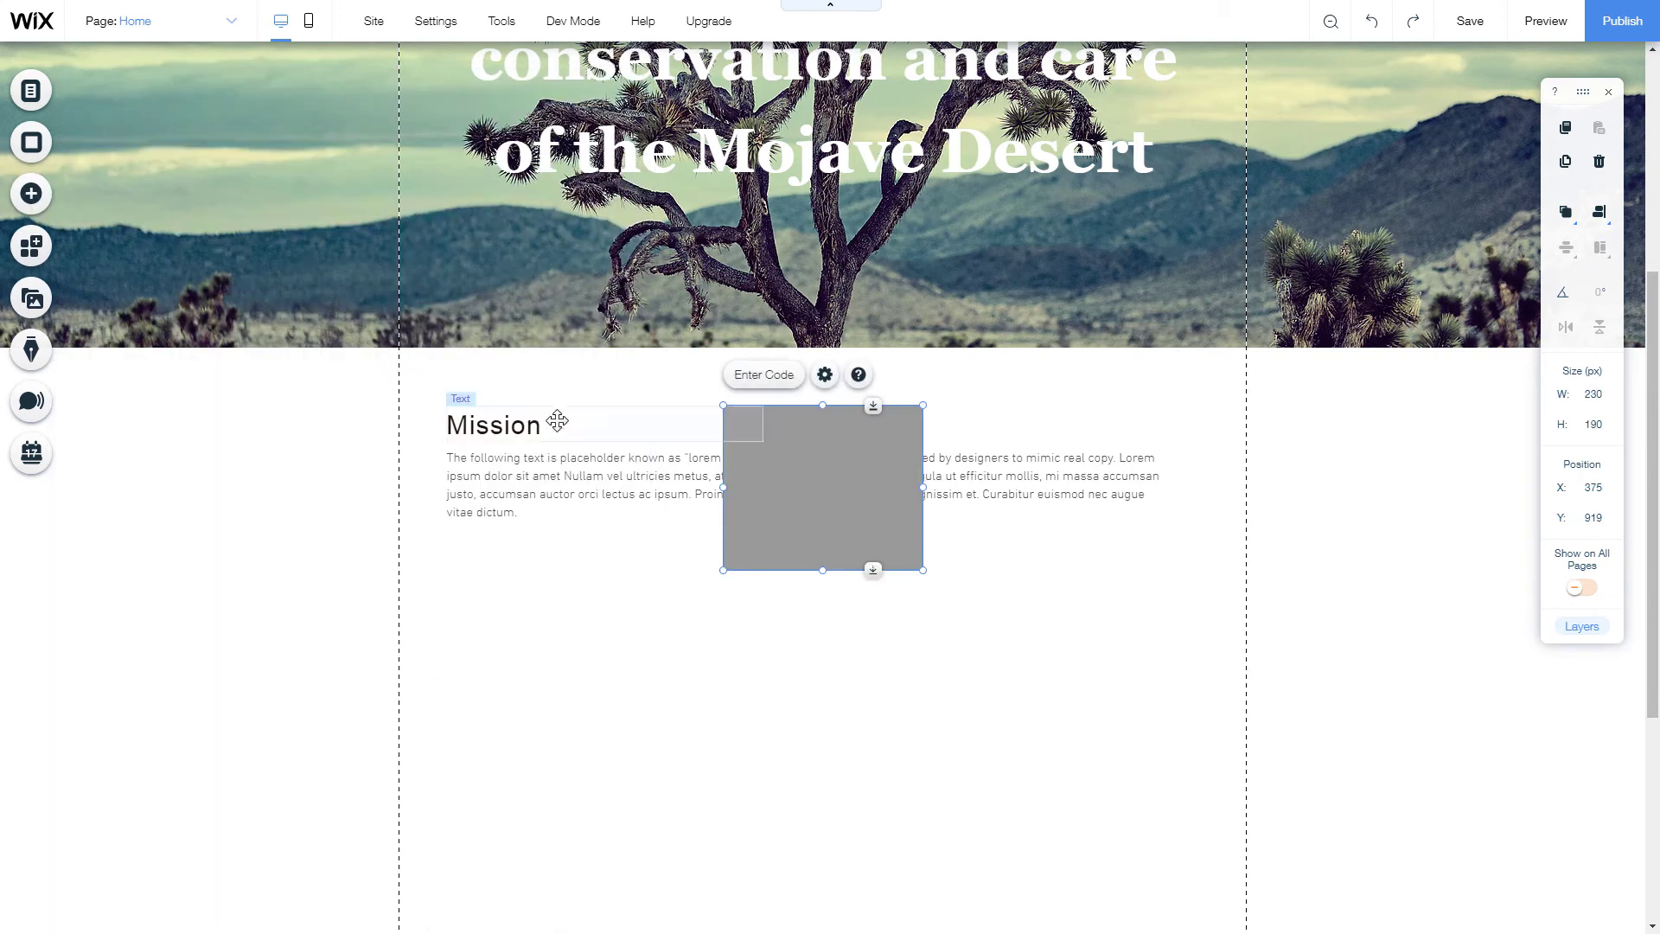
Step: Place the iframe at the left edge below Mission and enlarge it to 980 by 475
left_click_drag(801, 486, 479, 601)
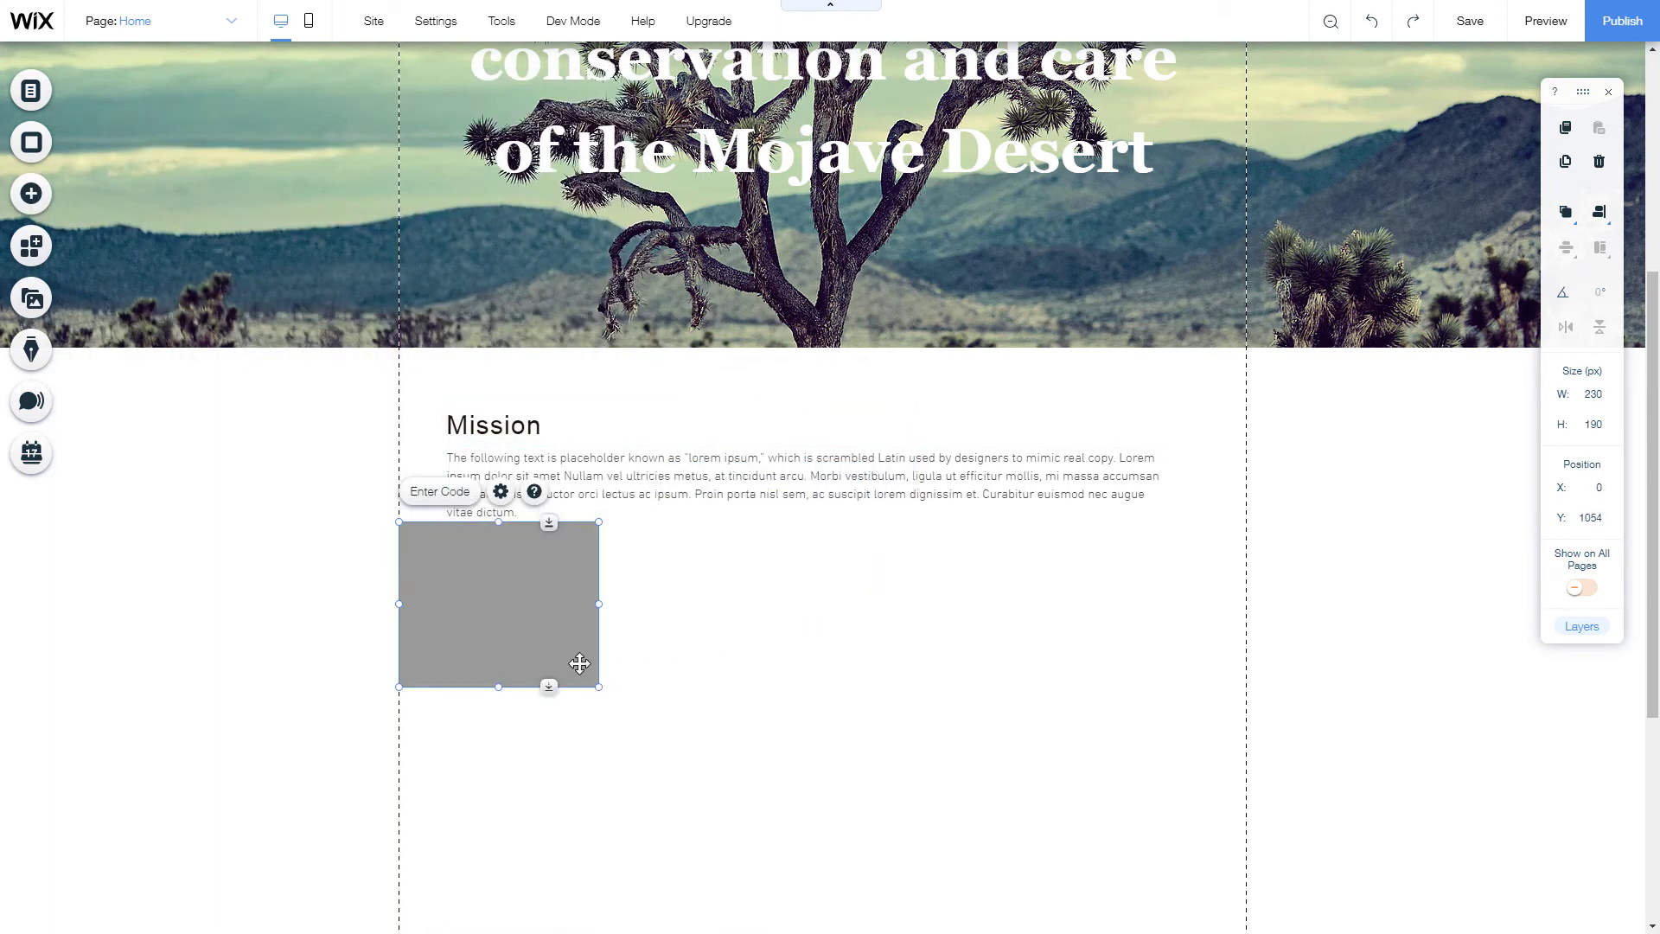
left_click_drag(599, 686, 1246, 932)
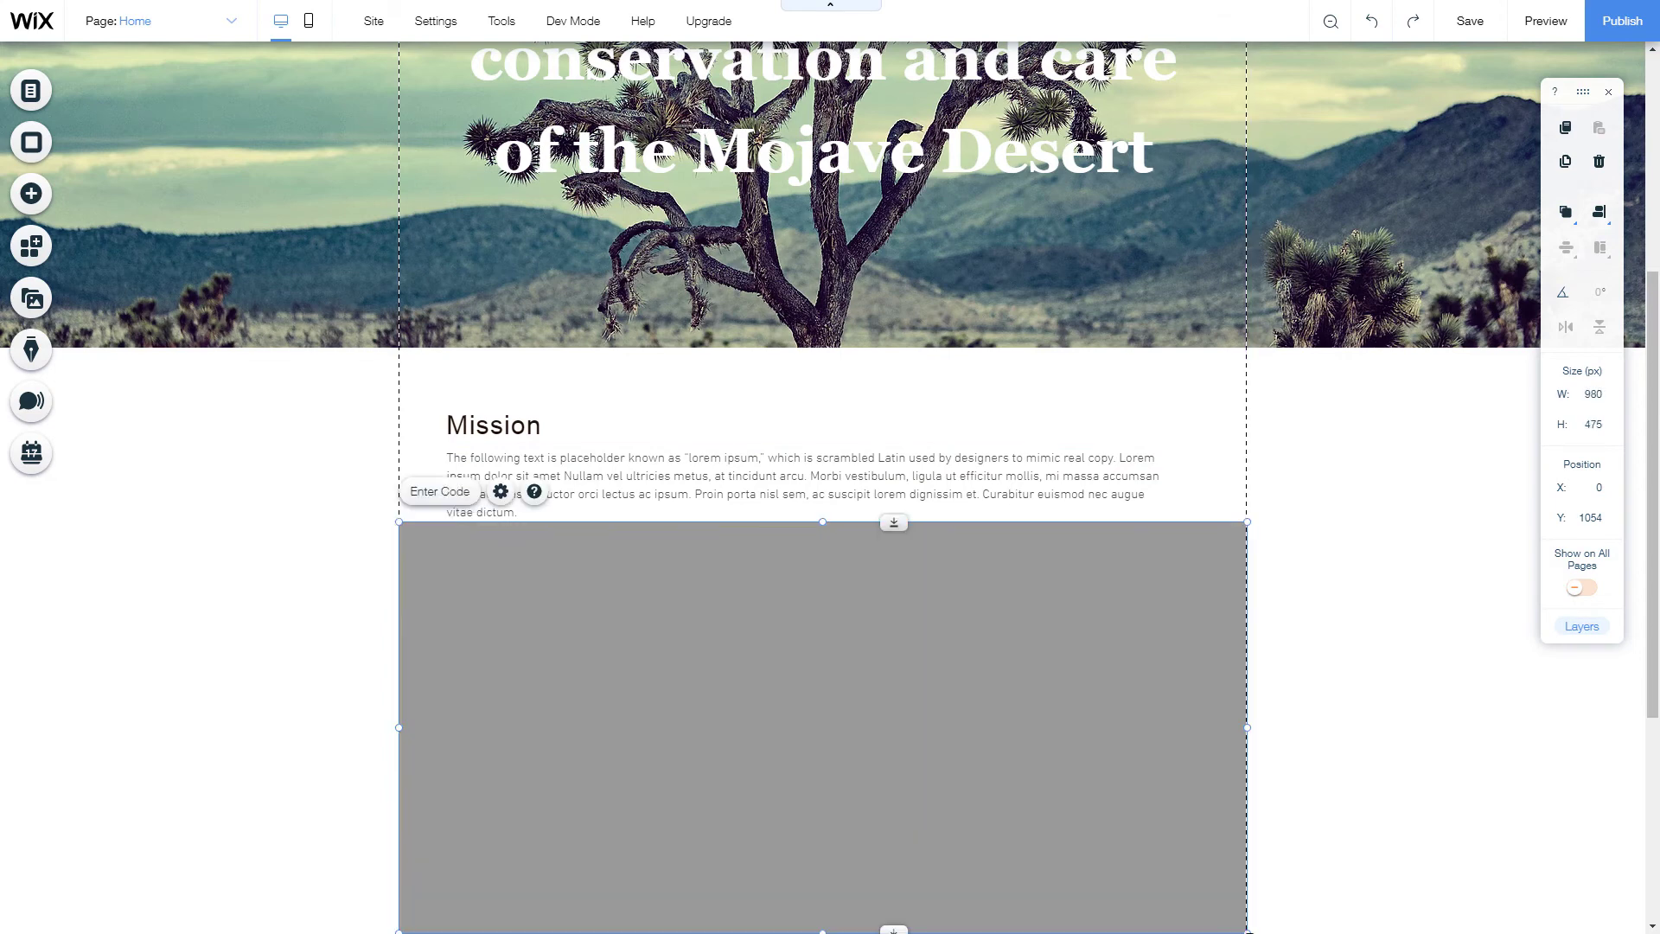
Step: Paste the Elfsight embed code into the iframe and apply it so the feed renders
left_click(443, 501)
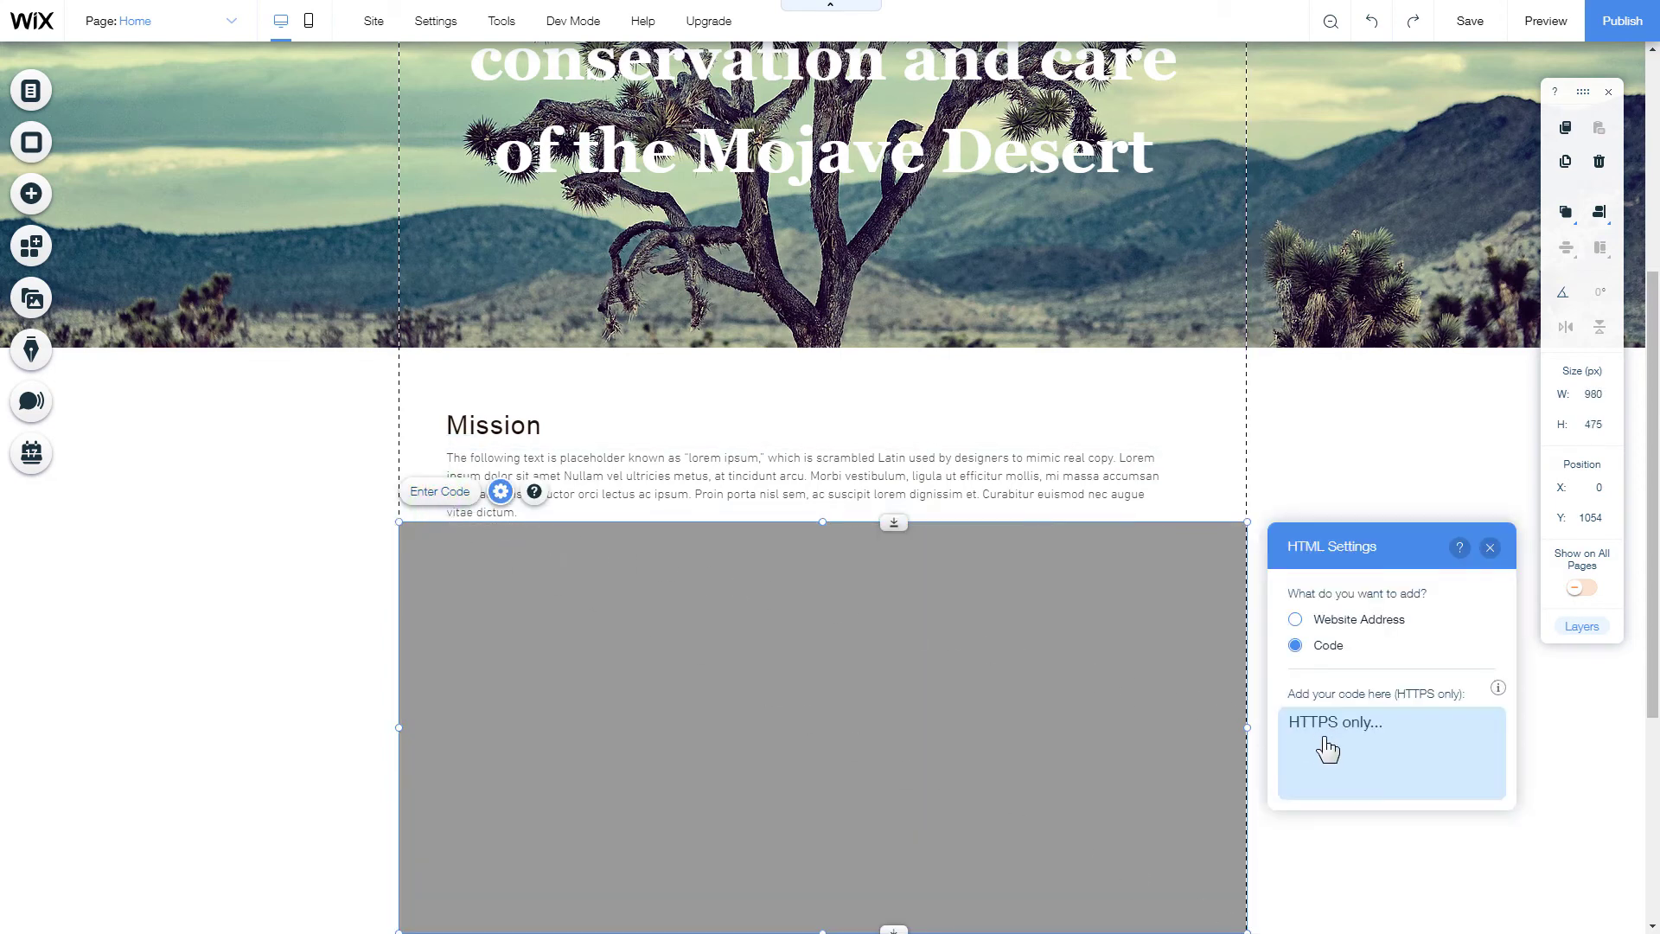
right_click(1324, 739)
left_click(1428, 600)
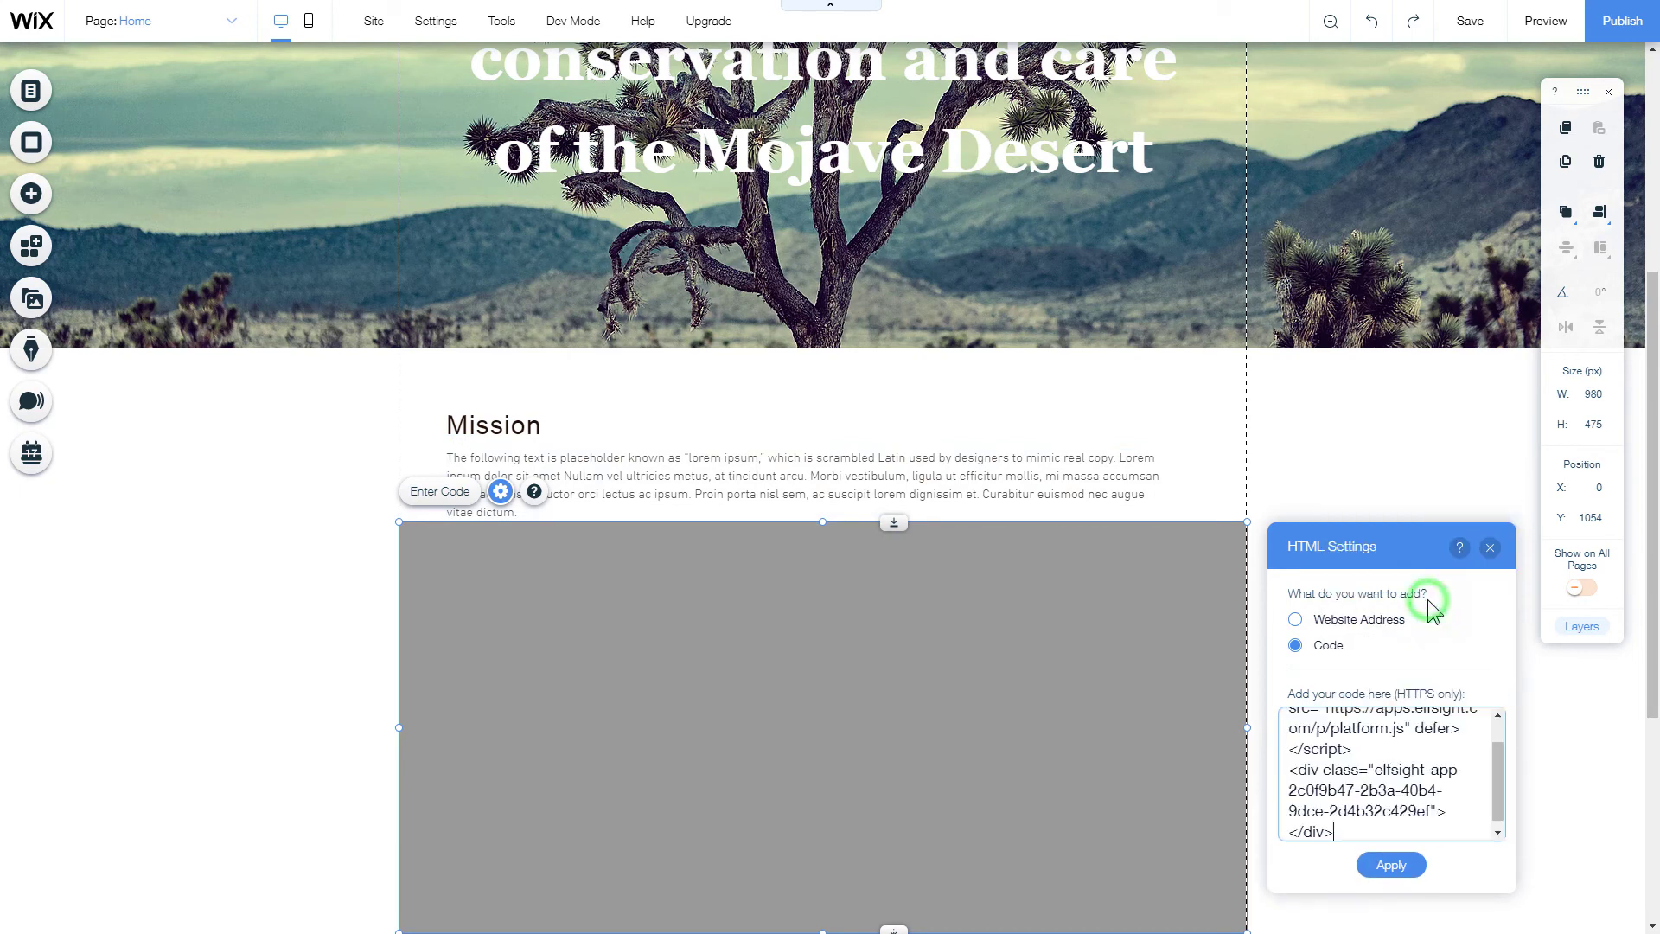
left_click(1392, 868)
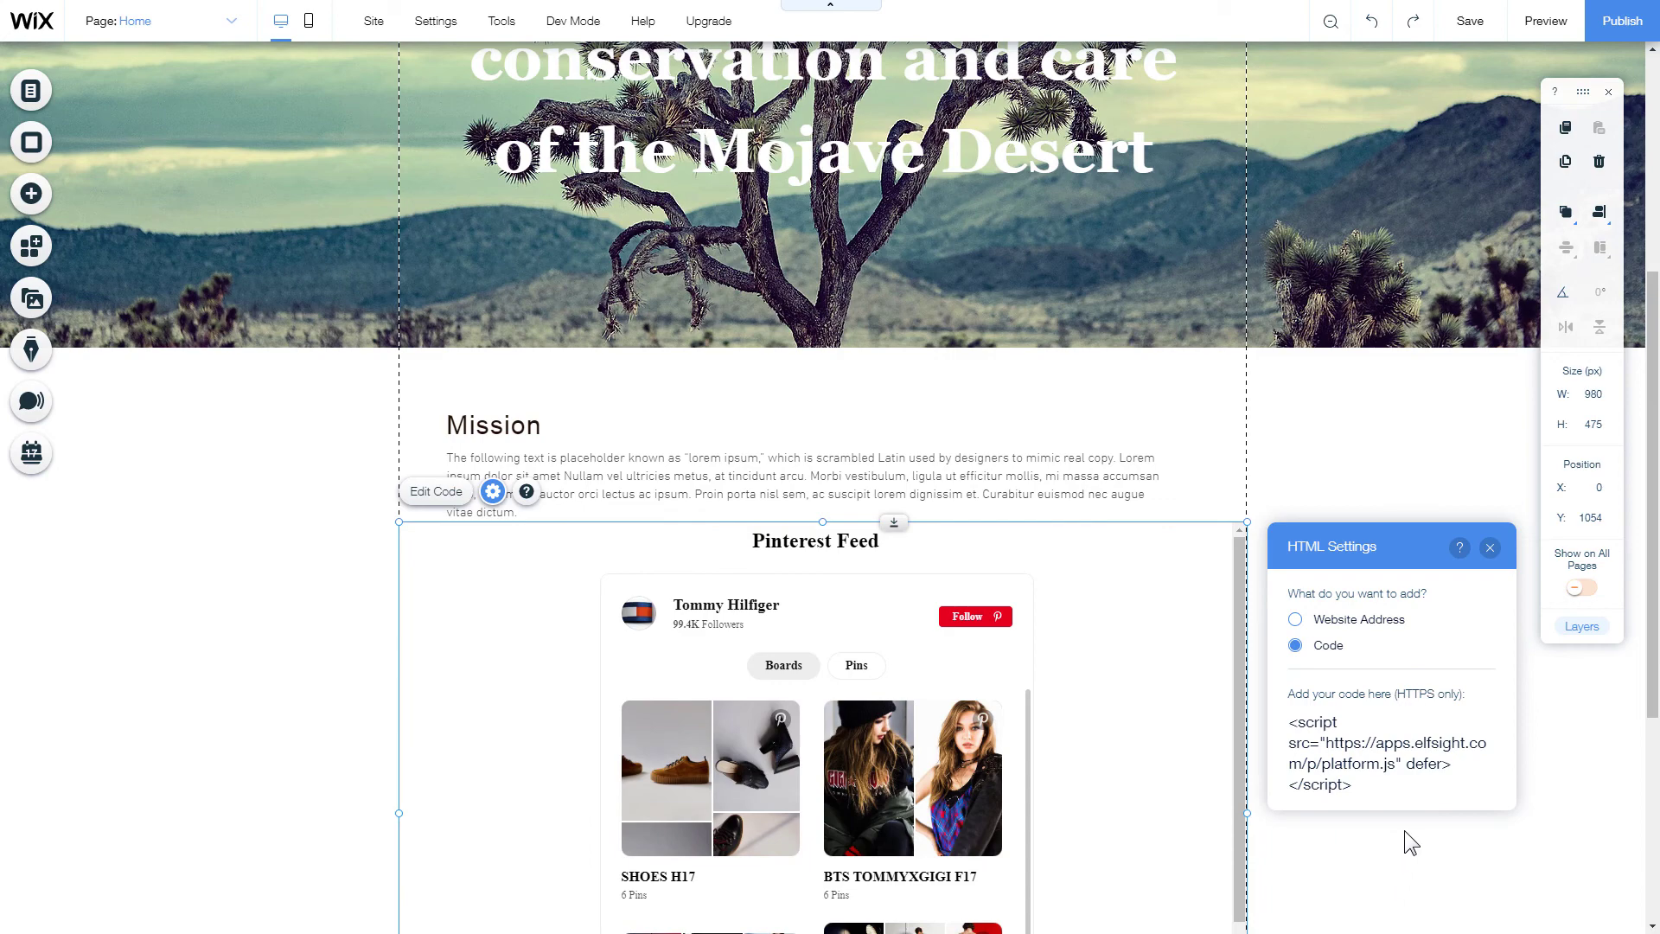
Step: Publish the Wix site with the Tommy Hilfiger Pinterest Feed
left_click(1622, 40)
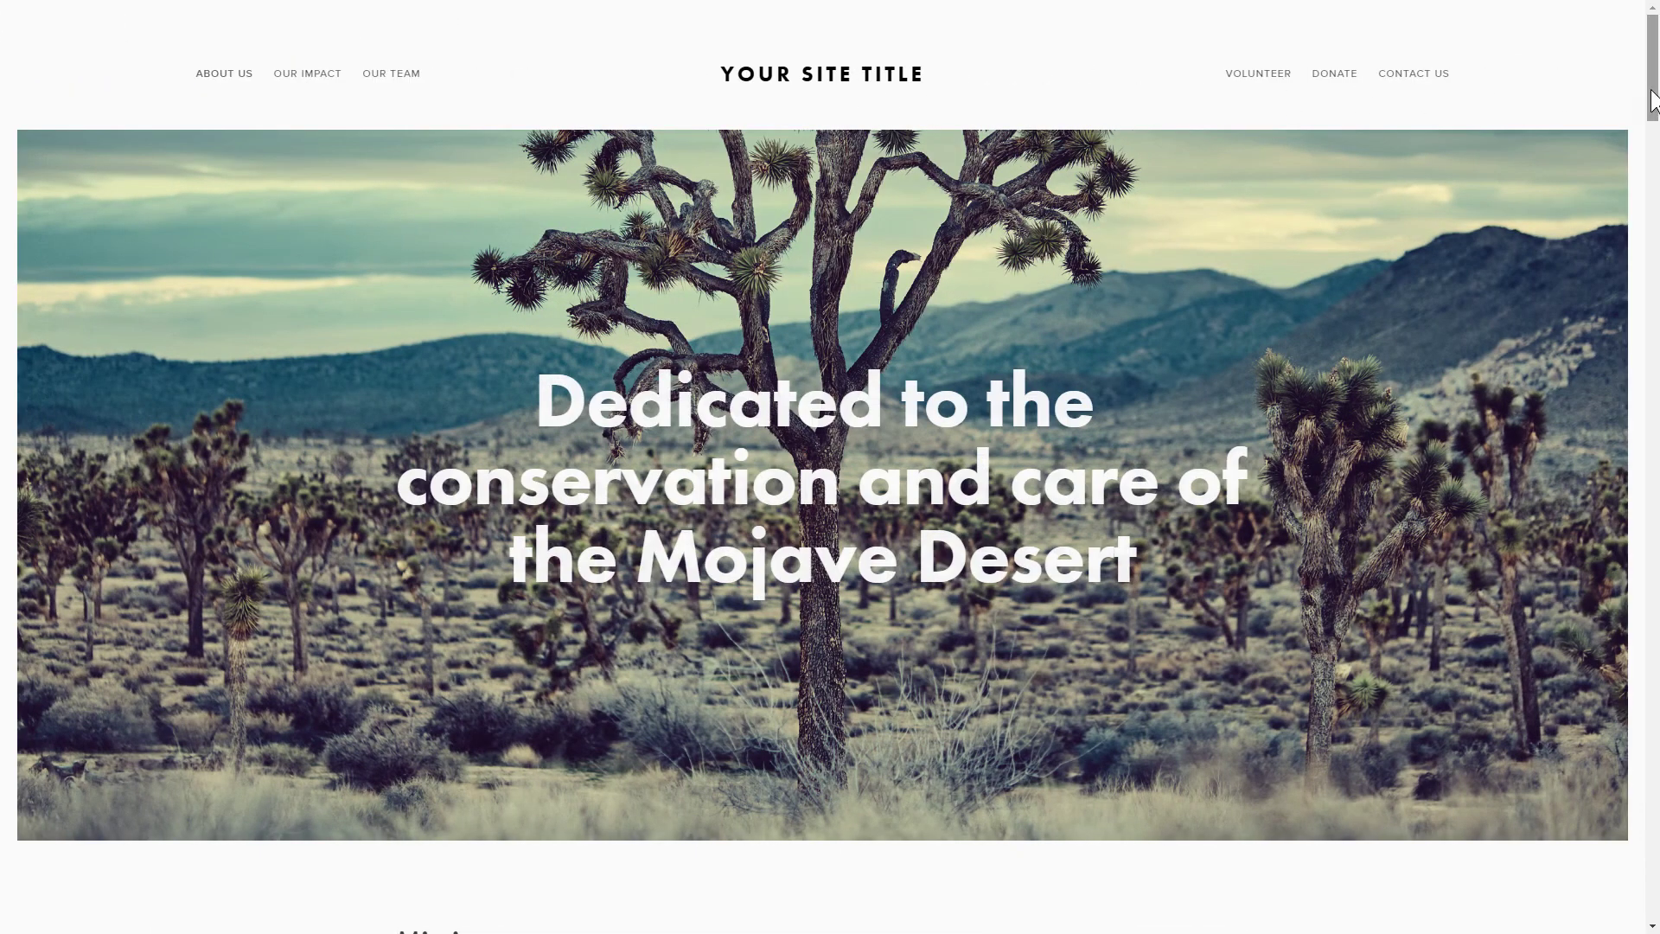
scroll(1654, 124, "down", 2)
left_click_drag(1653, 122, 1521, 231)
Step: Switch the live Pinterest Feed to its Pins tab to browse Tommy Hilfiger's pins
left_click(865, 224)
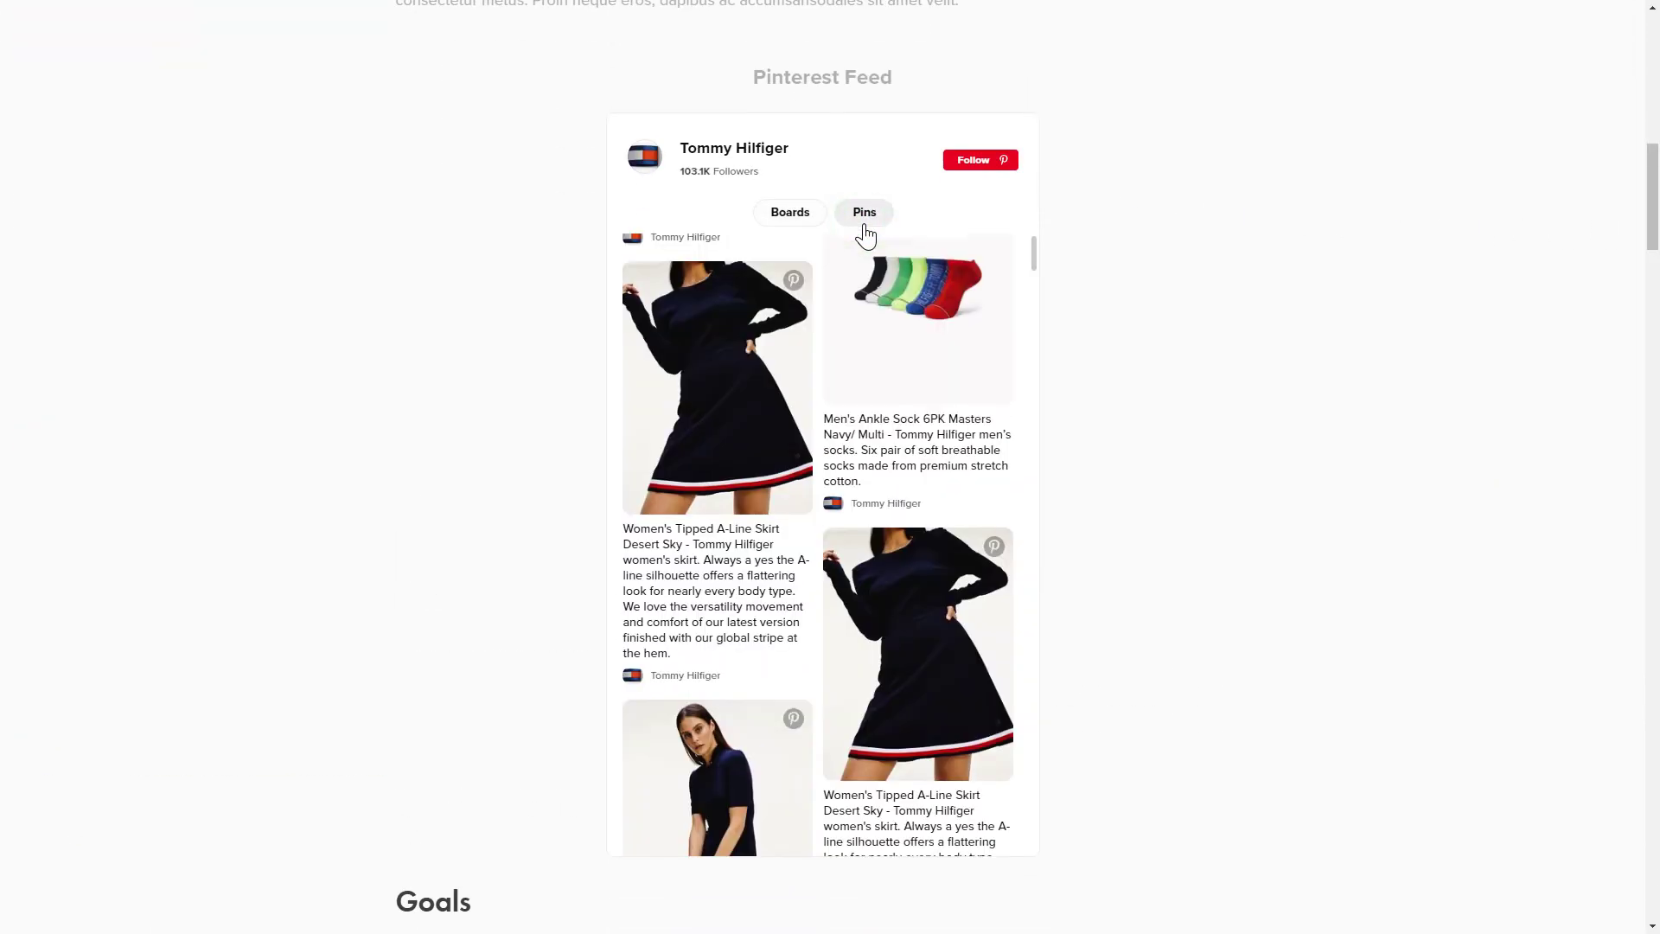
left_click_drag(1035, 255, 1034, 523)
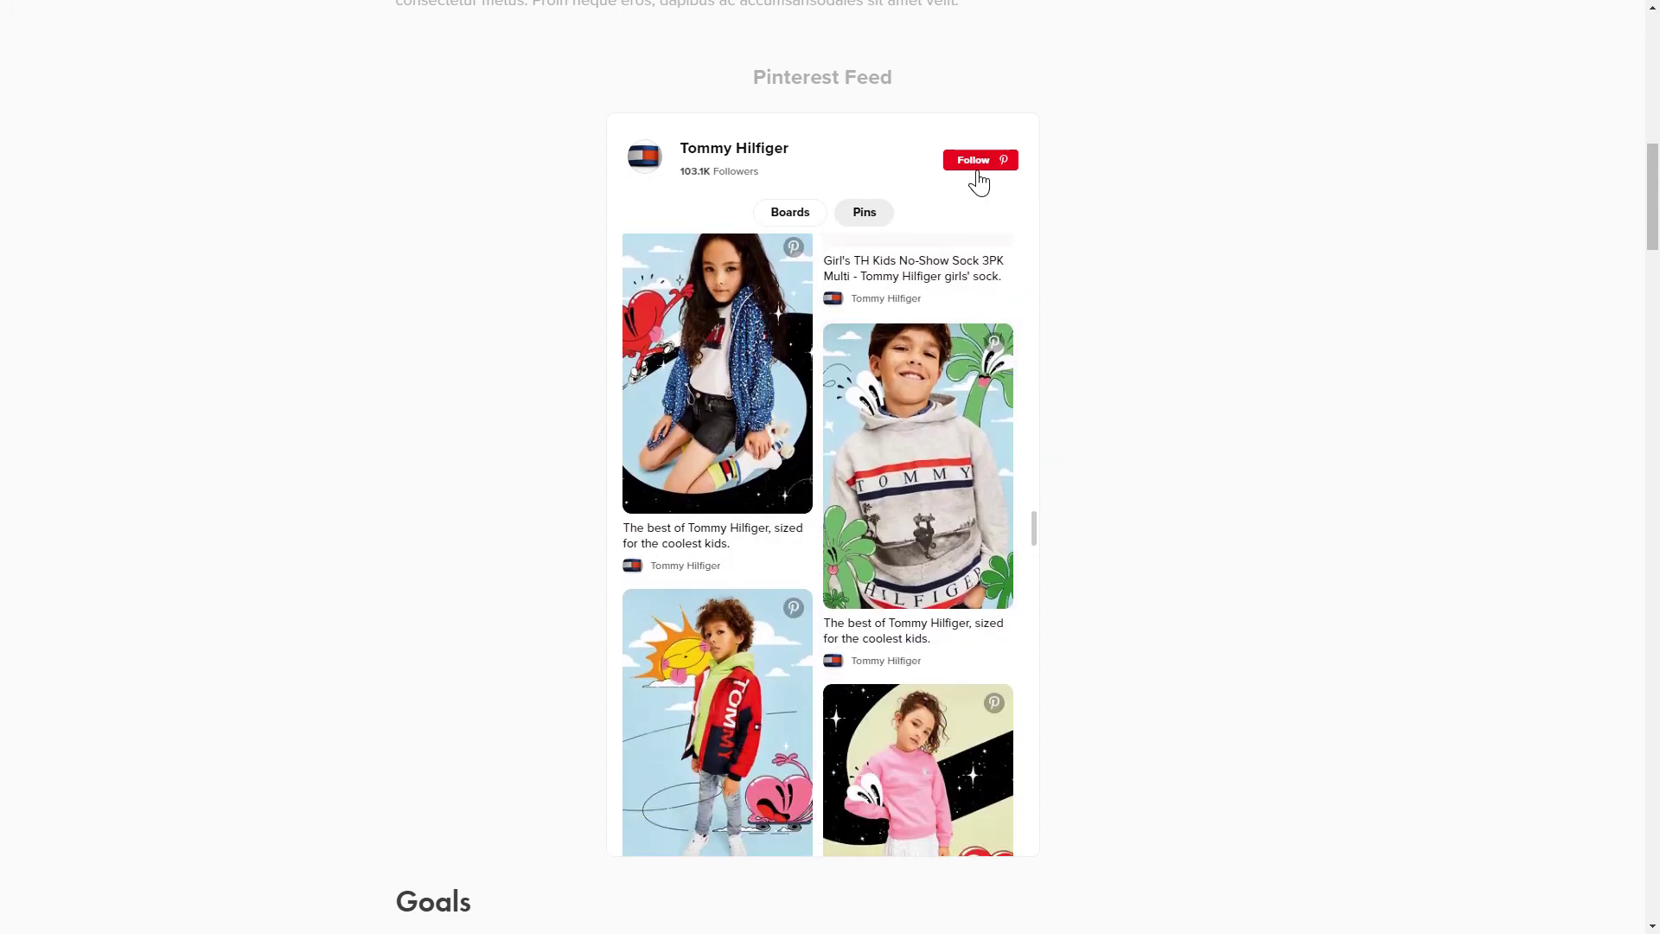